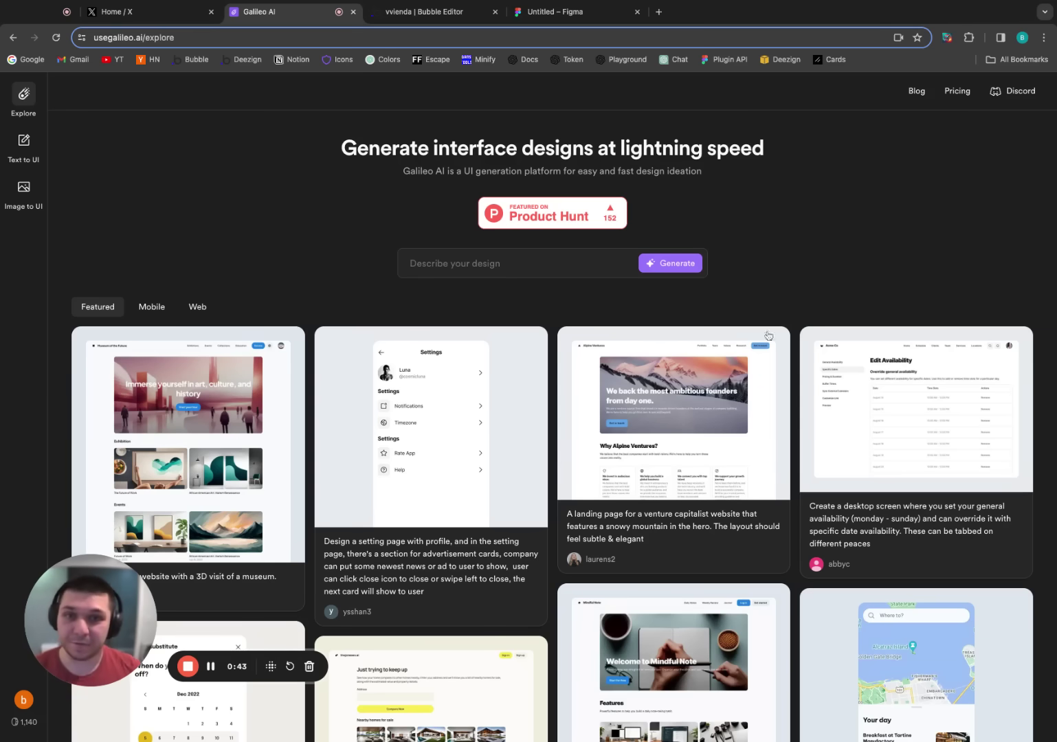
{"action": "scroll", "coordinate": [565, 400], "scroll_direction": "down", "scroll_amount": 3}
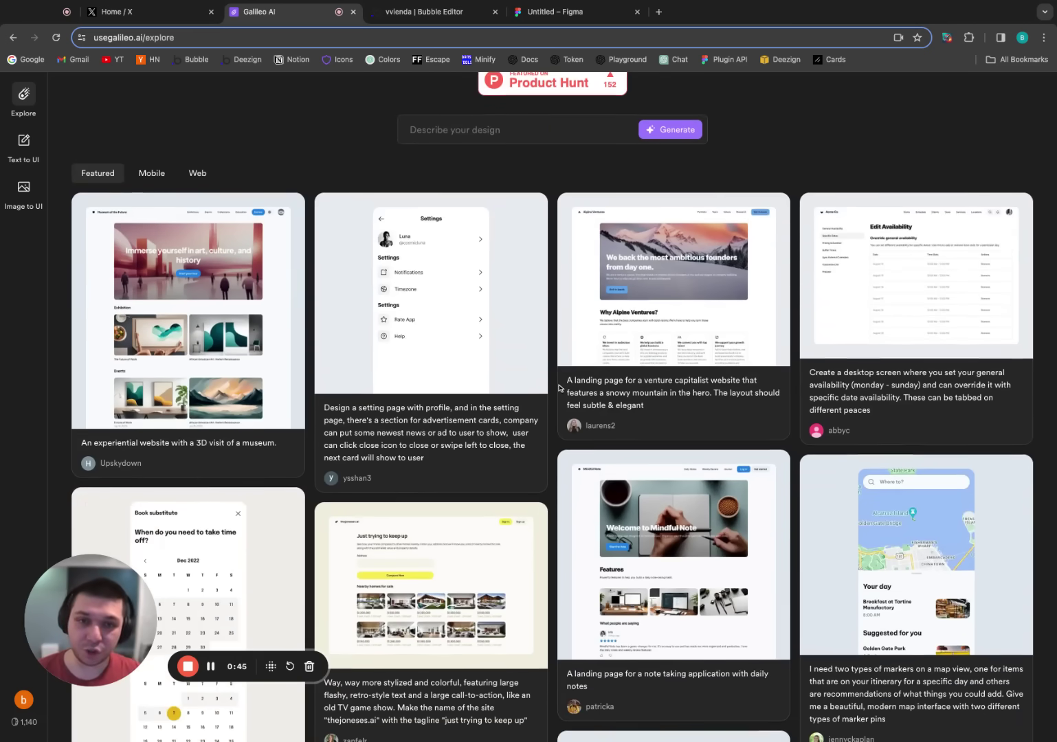
{"action": "scroll", "coordinate": [467, 492], "scroll_direction": "down", "scroll_amount": 2}
{"action": "scroll", "coordinate": [469, 492], "scroll_direction": "down", "scroll_amount": 2}
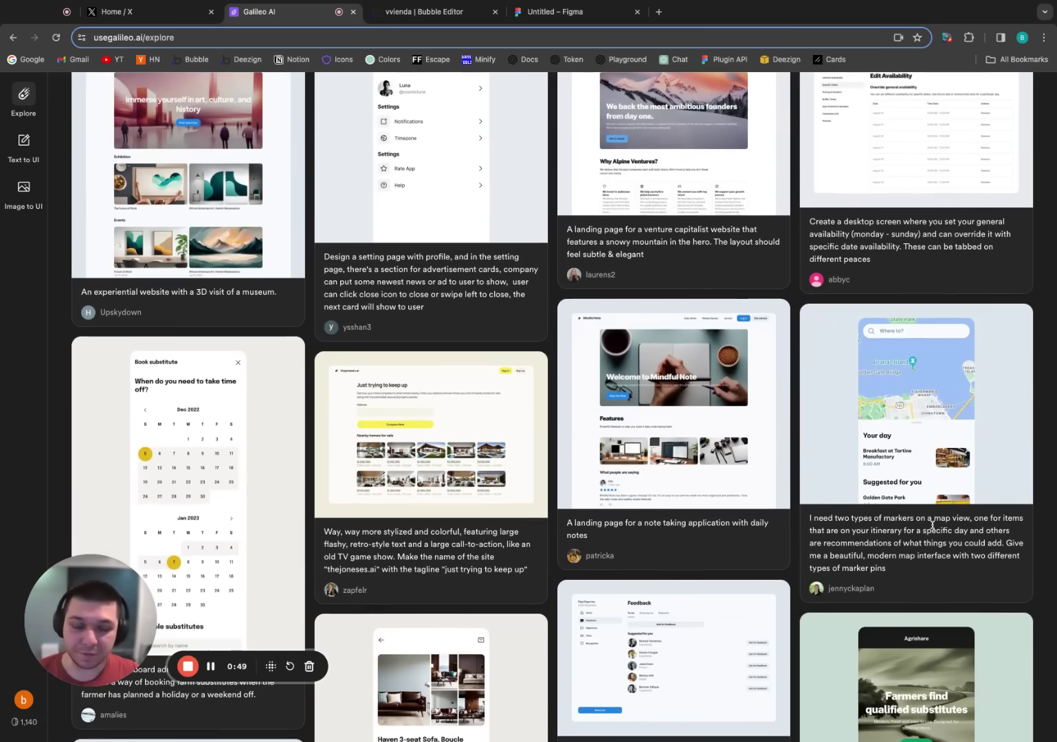
{"action": "scroll", "coordinate": [620, 532], "scroll_direction": "down", "scroll_amount": 2}
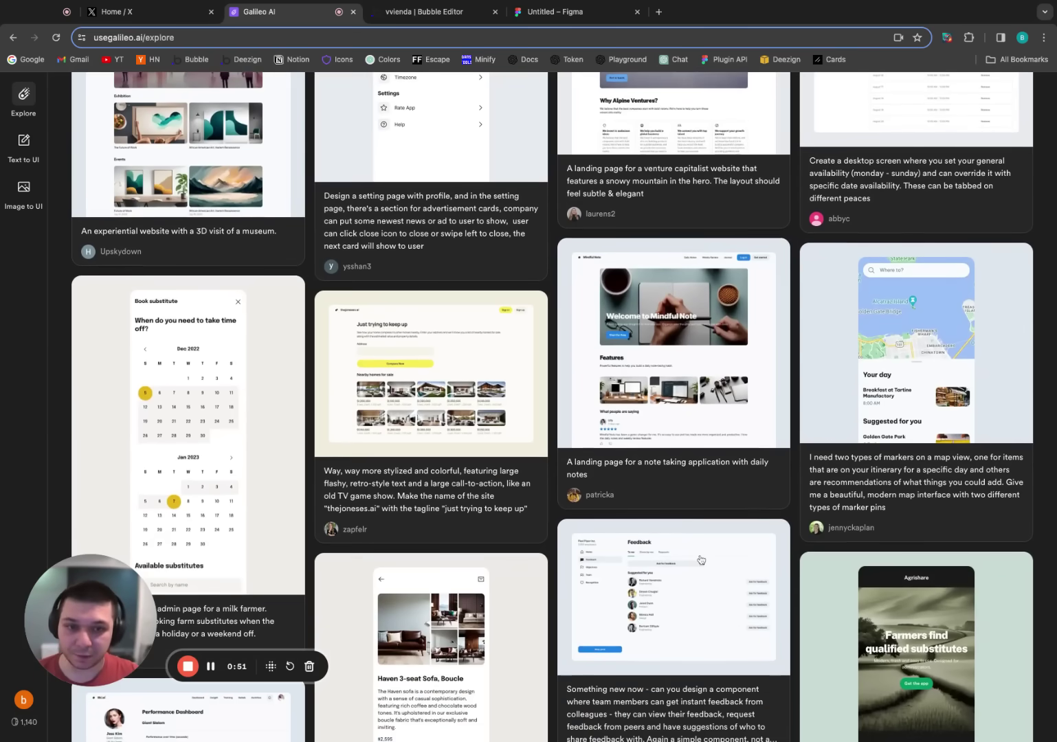
{"action": "scroll", "coordinate": [543, 512], "scroll_direction": "down", "scroll_amount": 5}
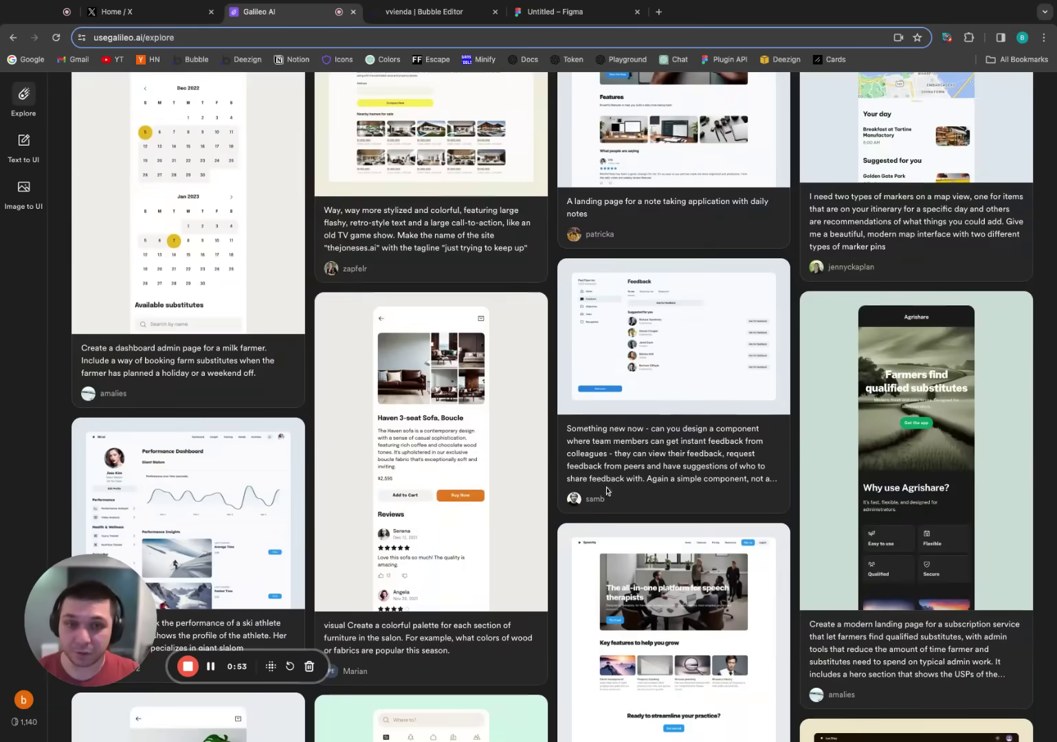
{"action": "scroll", "coordinate": [871, 455], "scroll_direction": "down", "scroll_amount": 4}
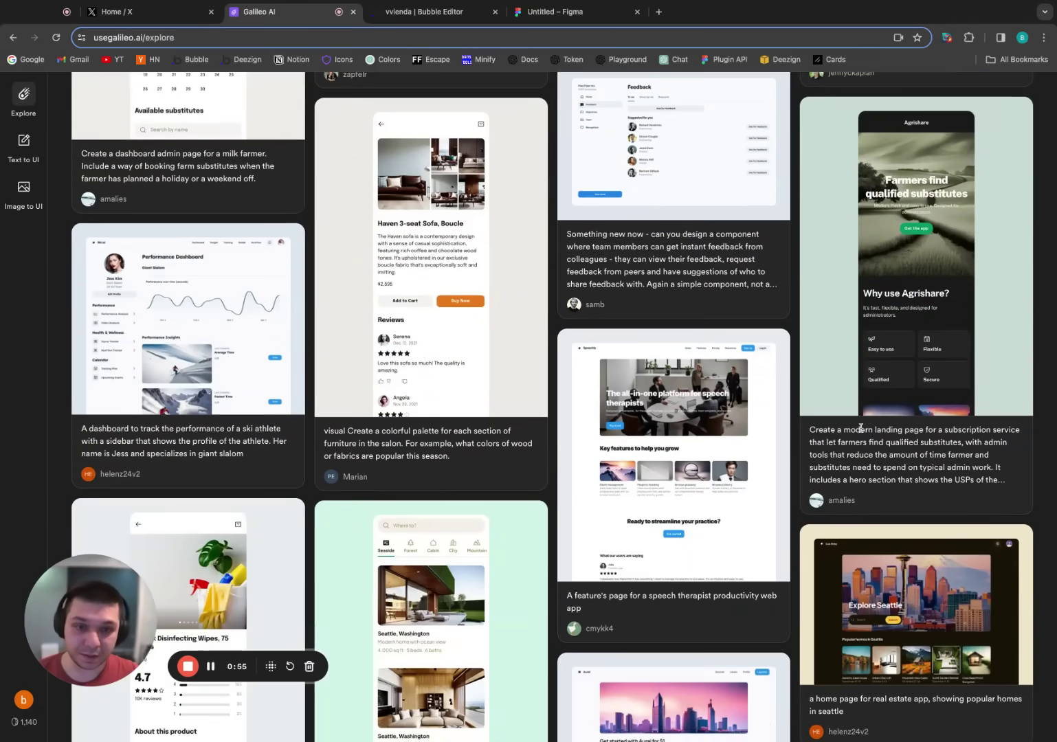
{"action": "left_click", "coordinate": [884, 338]}
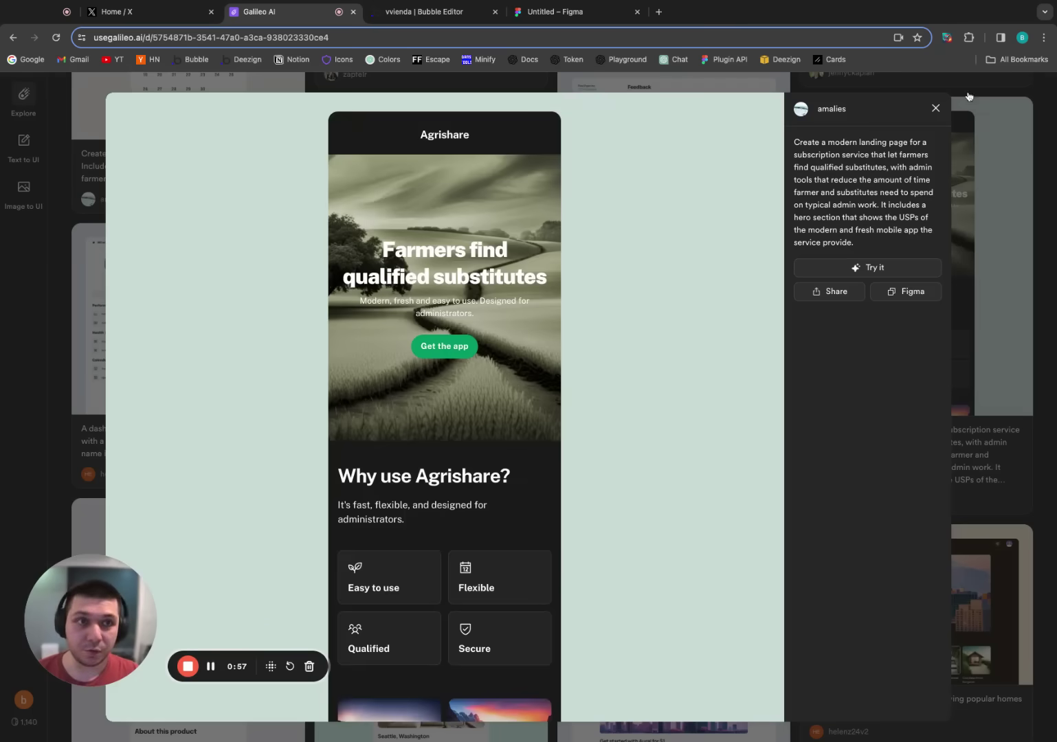
{"action": "left_click", "coordinate": [935, 107]}
{"action": "left_click_drag", "start_coordinate": [894, 455], "coordinate": [859, 442]}
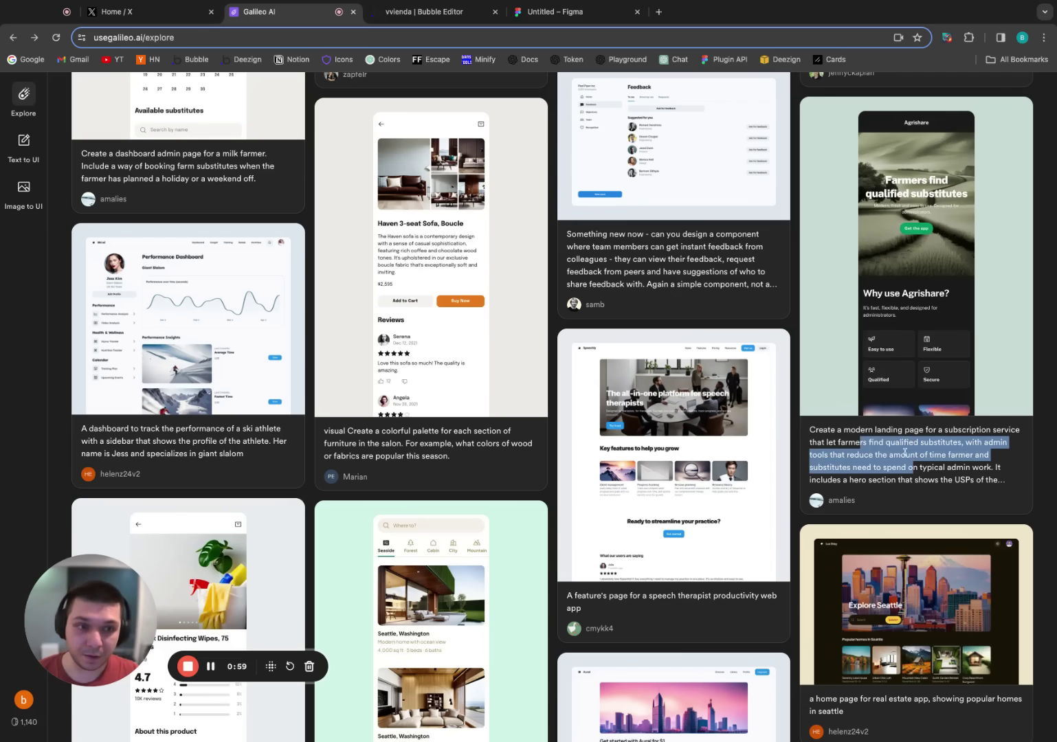
{"action": "scroll", "coordinate": [886, 424], "scroll_direction": "down", "scroll_amount": 1}
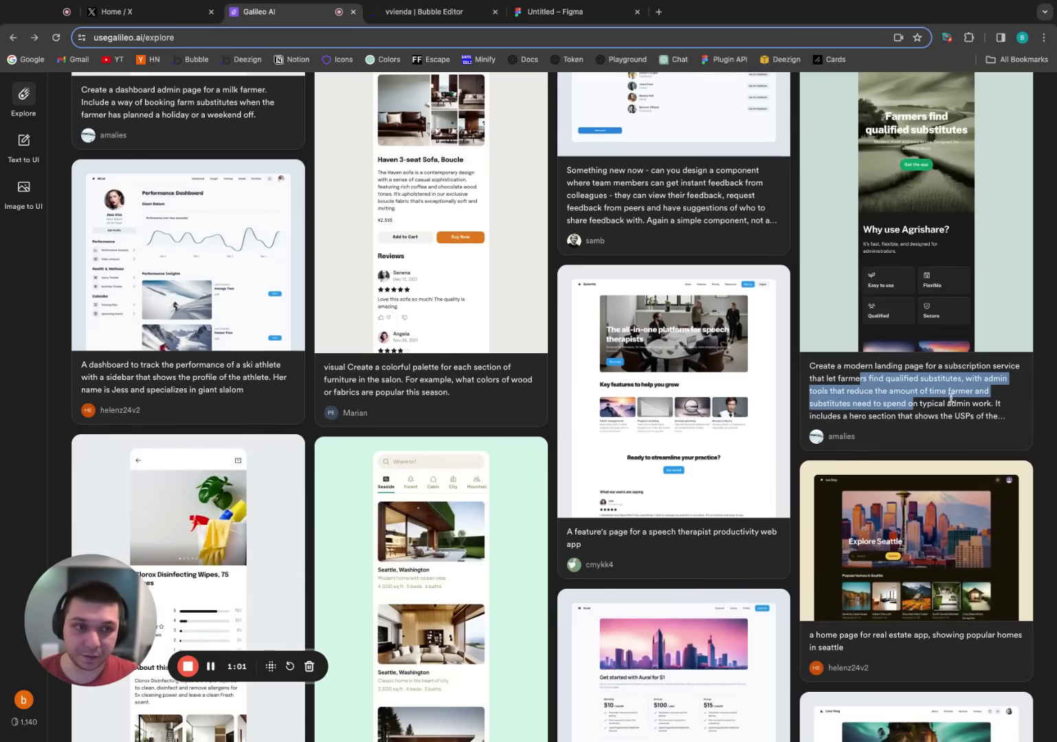
{"action": "double_click", "coordinate": [677, 534]}
{"action": "left_click", "coordinate": [663, 421]}
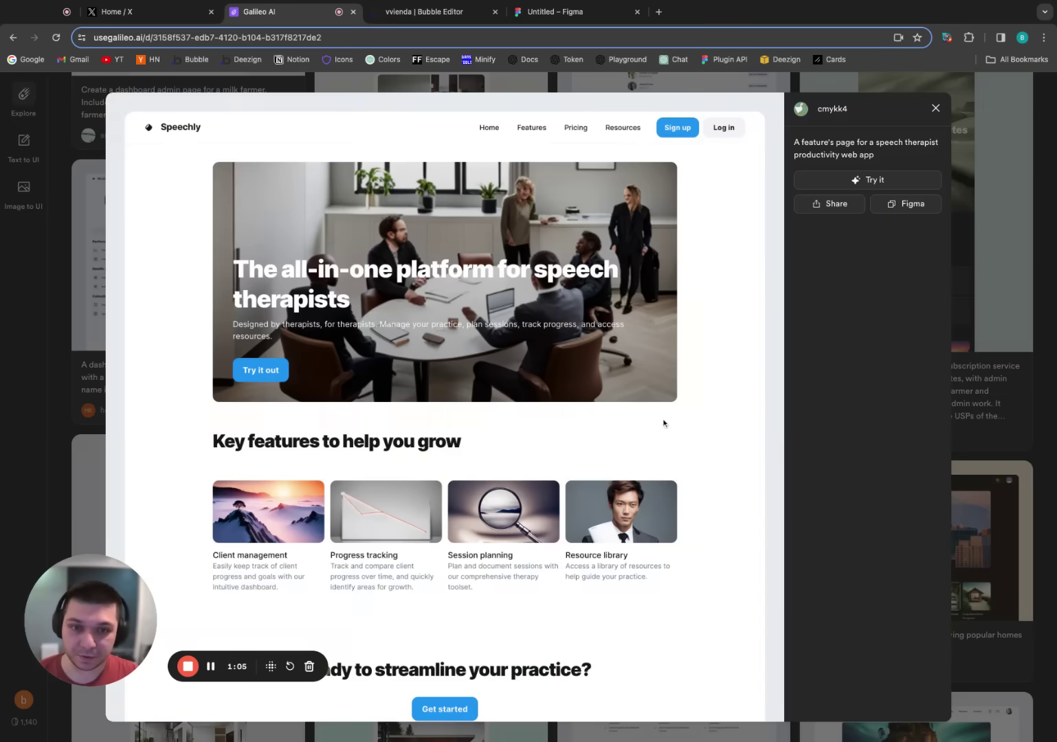
{"action": "left_click", "coordinate": [77, 242]}
{"action": "scroll", "coordinate": [426, 284], "scroll_direction": "up", "scroll_amount": 8}
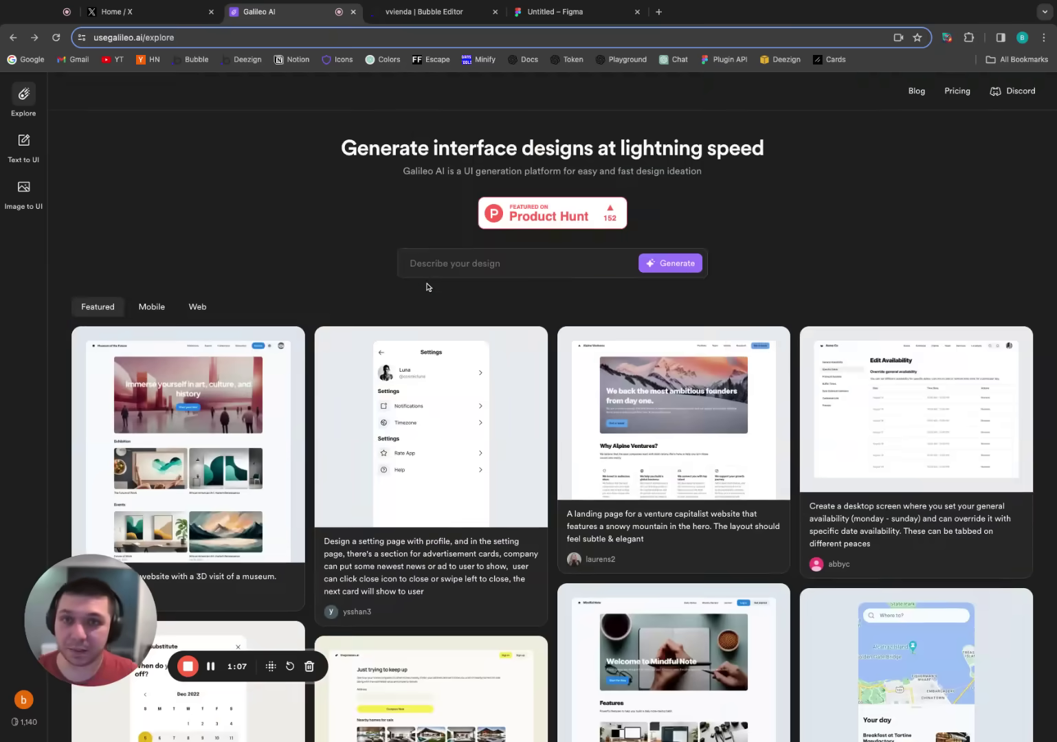
Step: Open the SaaS Application Settings Page design from Text to UI and enlarge the Settings & integrations variant
{"action": "left_click", "coordinate": [28, 150]}
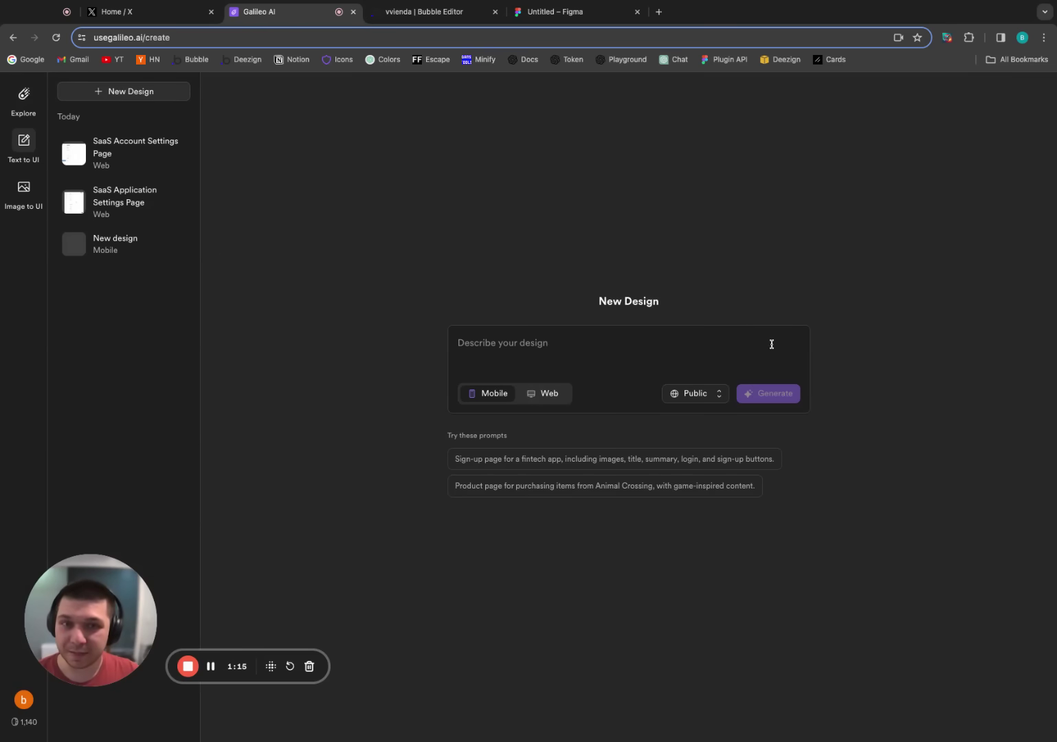
{"action": "left_click", "coordinate": [148, 206]}
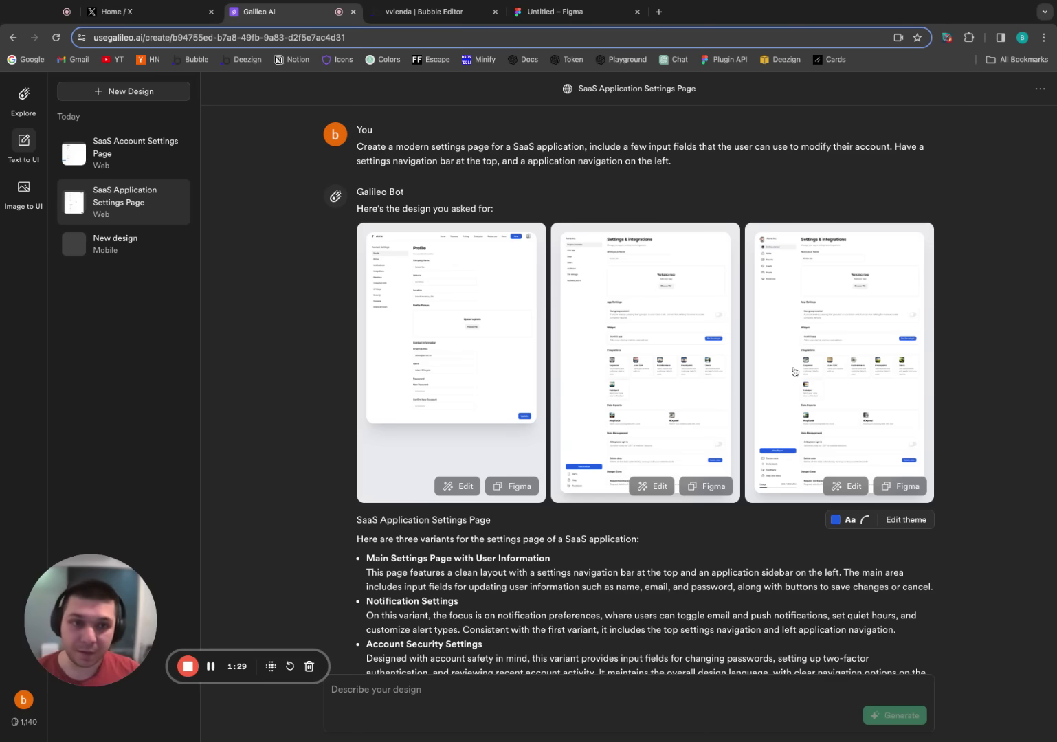
{"action": "left_click", "coordinate": [656, 268]}
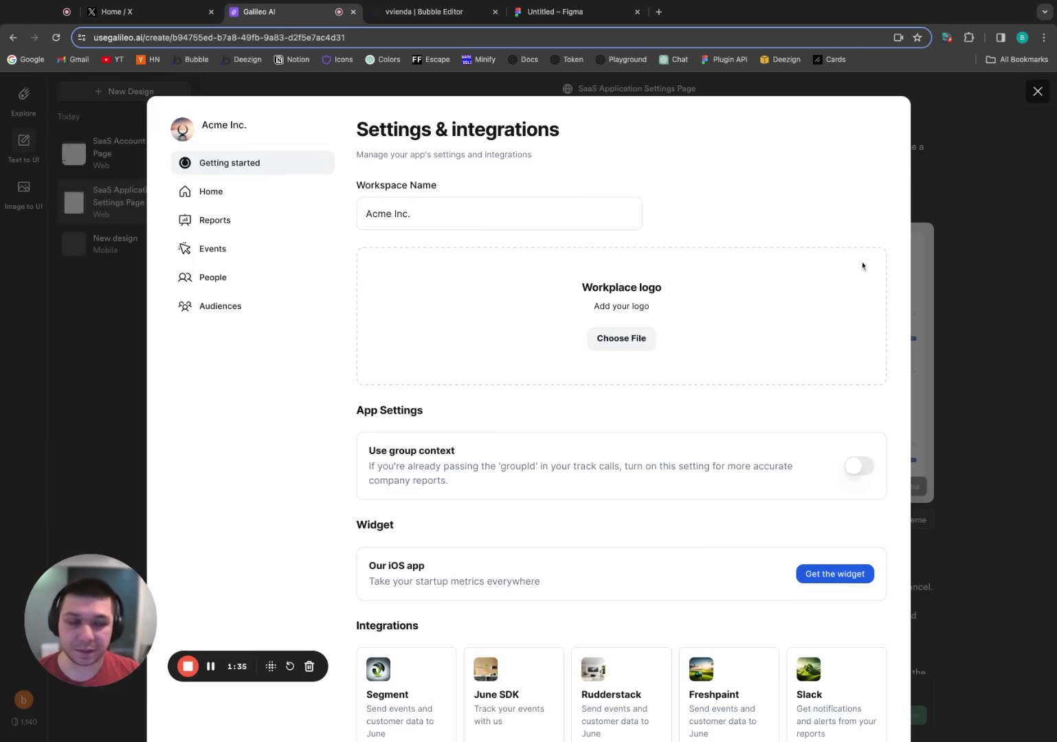
Step: Close the Settings & integrations preview and review the Profile settings variant full-size
{"action": "left_click", "coordinate": [944, 265]}
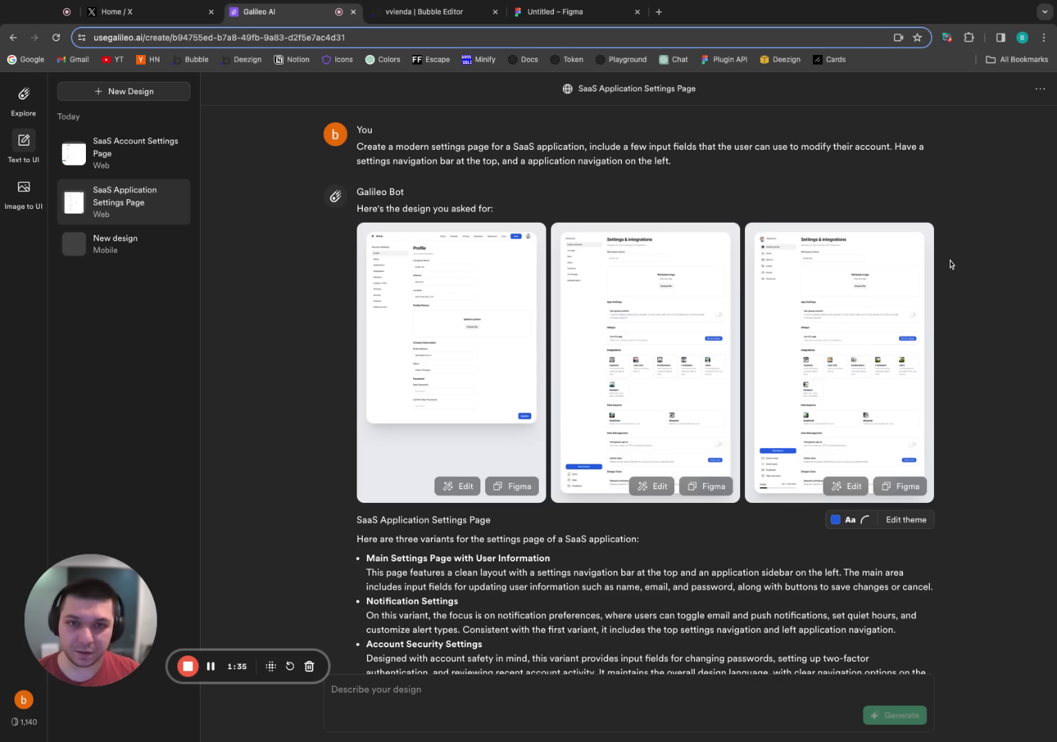
{"action": "left_click", "coordinate": [439, 334]}
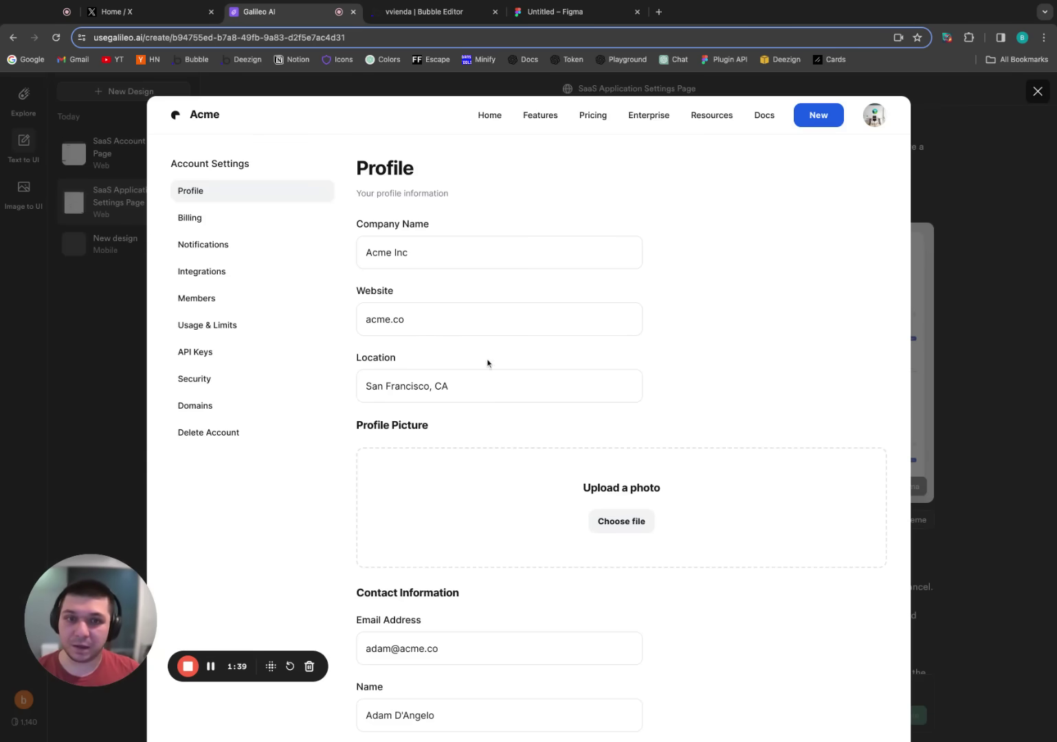
{"action": "scroll", "coordinate": [514, 349], "scroll_direction": "down", "scroll_amount": 3}
{"action": "scroll", "coordinate": [407, 348], "scroll_direction": "up", "scroll_amount": 3}
{"action": "scroll", "coordinate": [407, 348], "scroll_direction": "up", "scroll_amount": 1}
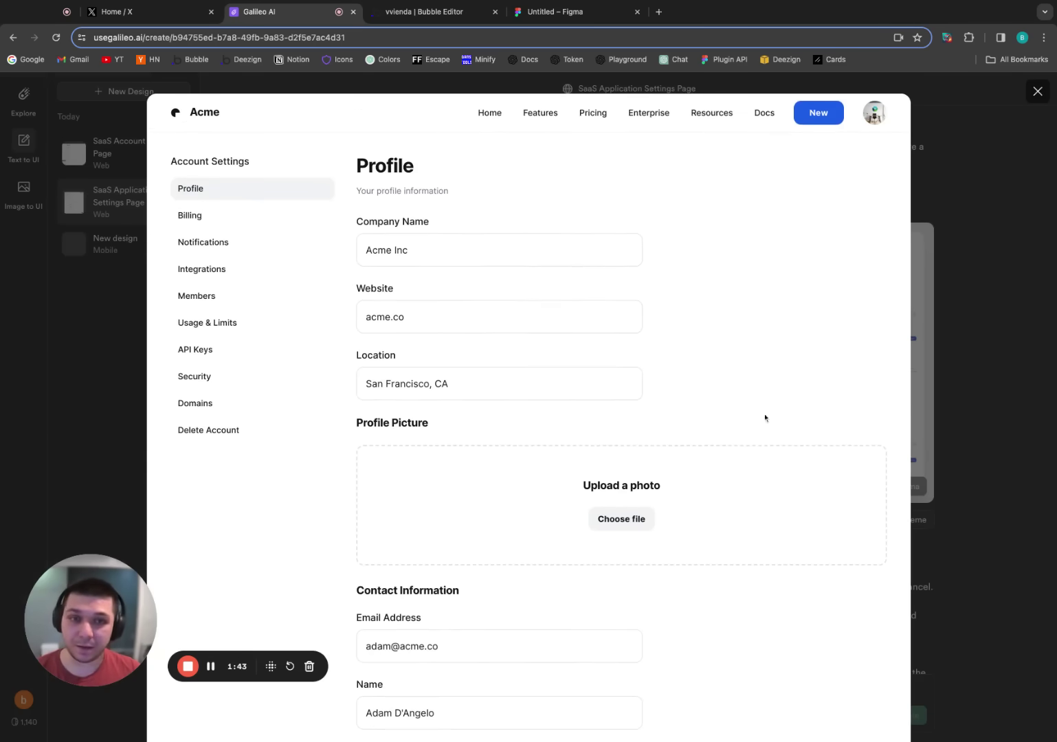
{"action": "scroll", "coordinate": [710, 365], "scroll_direction": "down", "scroll_amount": 3}
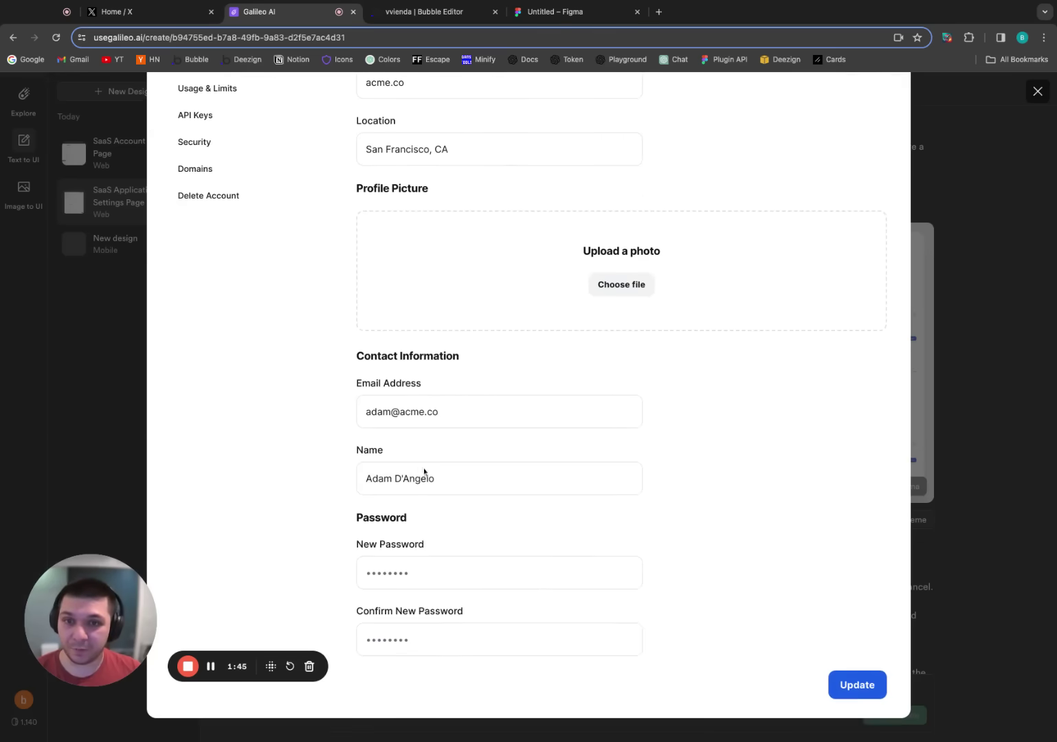
{"action": "scroll", "coordinate": [573, 406], "scroll_direction": "up", "scroll_amount": 4}
{"action": "key", "text": "Escape"}
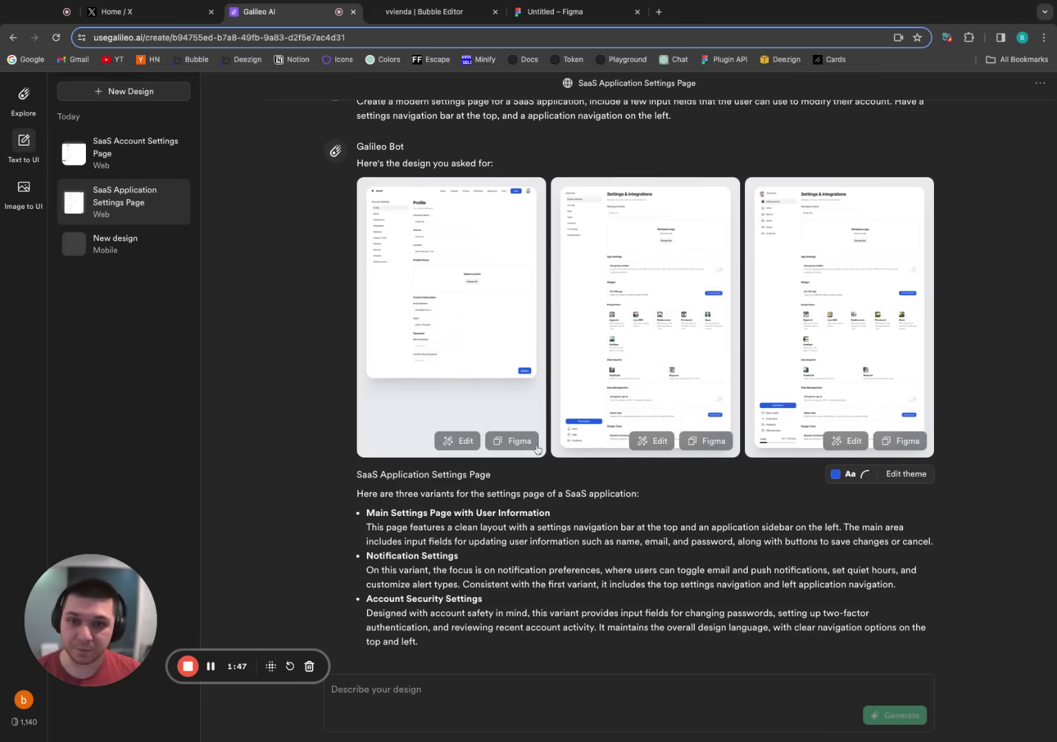
Step: Recheck the Profile settings variant, then copy it to the clipboard for Figma
{"action": "scroll", "coordinate": [538, 454], "scroll_direction": "down", "scroll_amount": 1}
{"action": "left_click", "coordinate": [532, 694]}
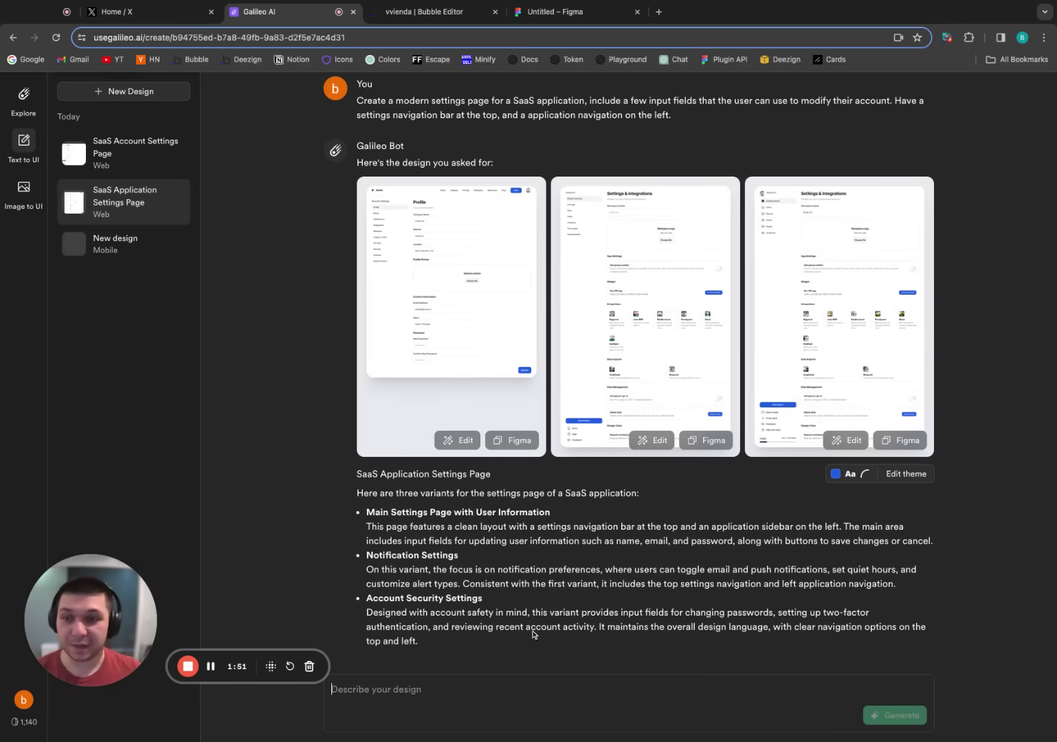
{"action": "left_click", "coordinate": [455, 321]}
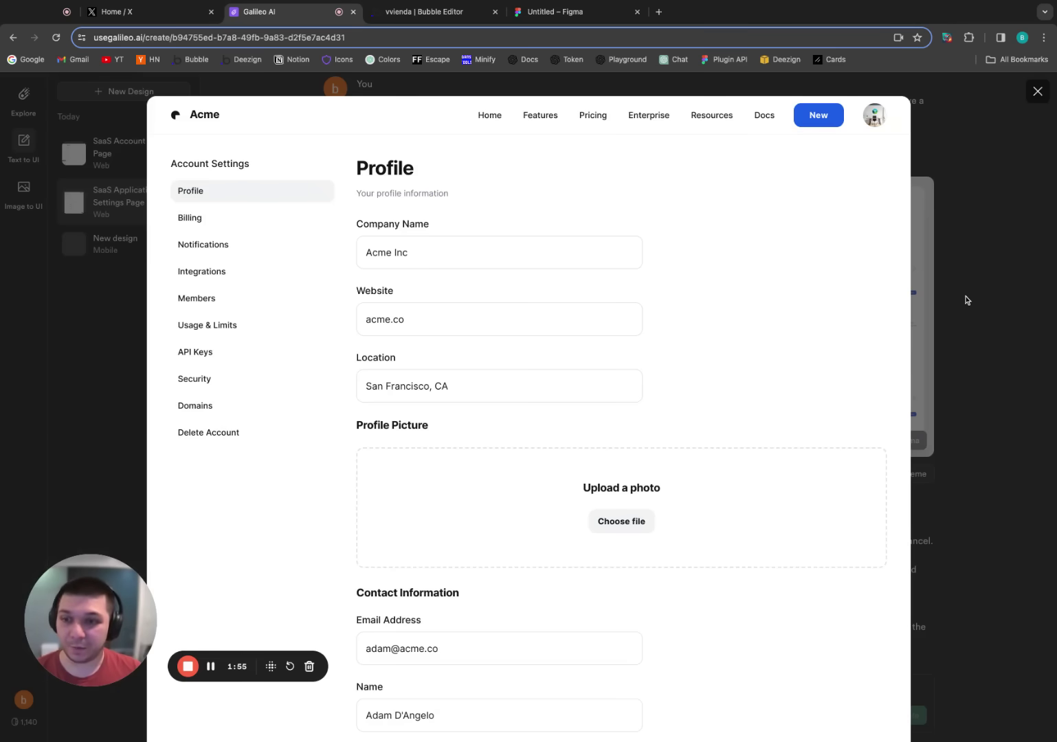
{"action": "left_click", "coordinate": [950, 332]}
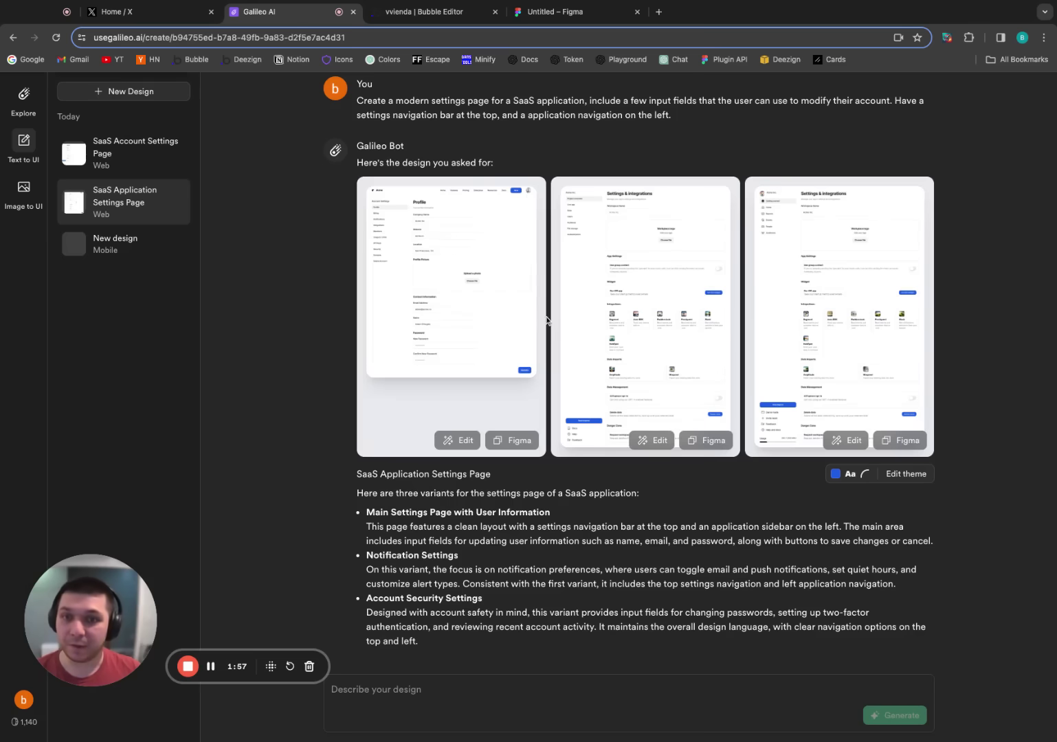
{"action": "left_click", "coordinate": [502, 442]}
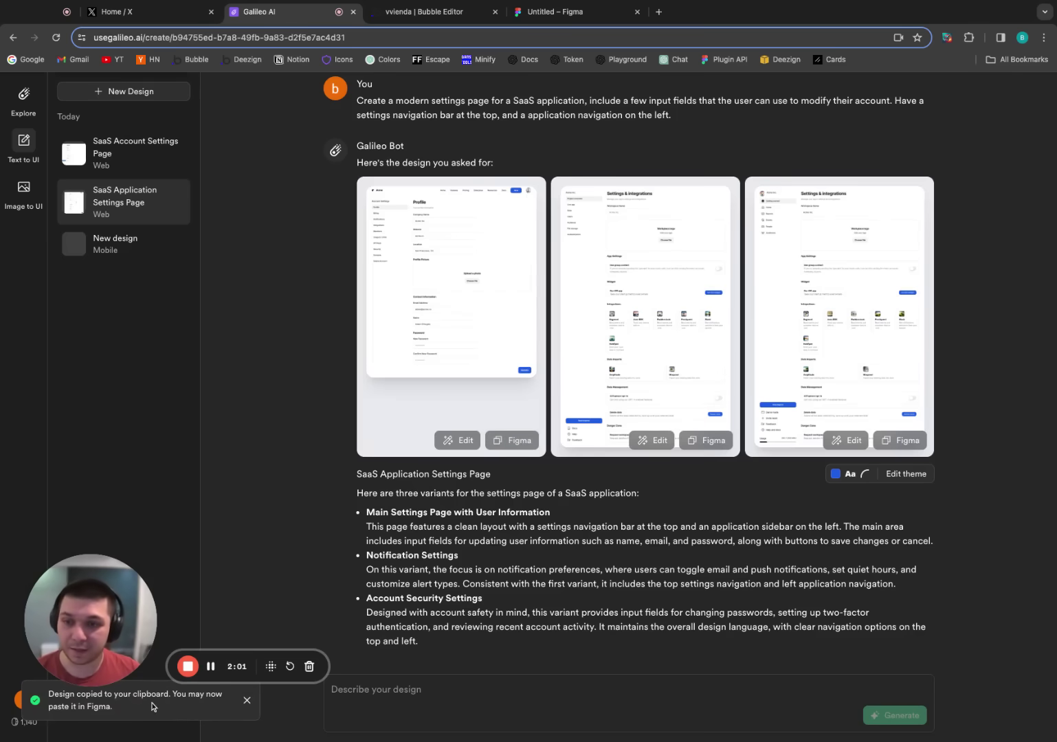
Step: Paste the copied Galileo design into Figma's Section 1 and nudge it into place
{"action": "left_click", "coordinate": [550, 17]}
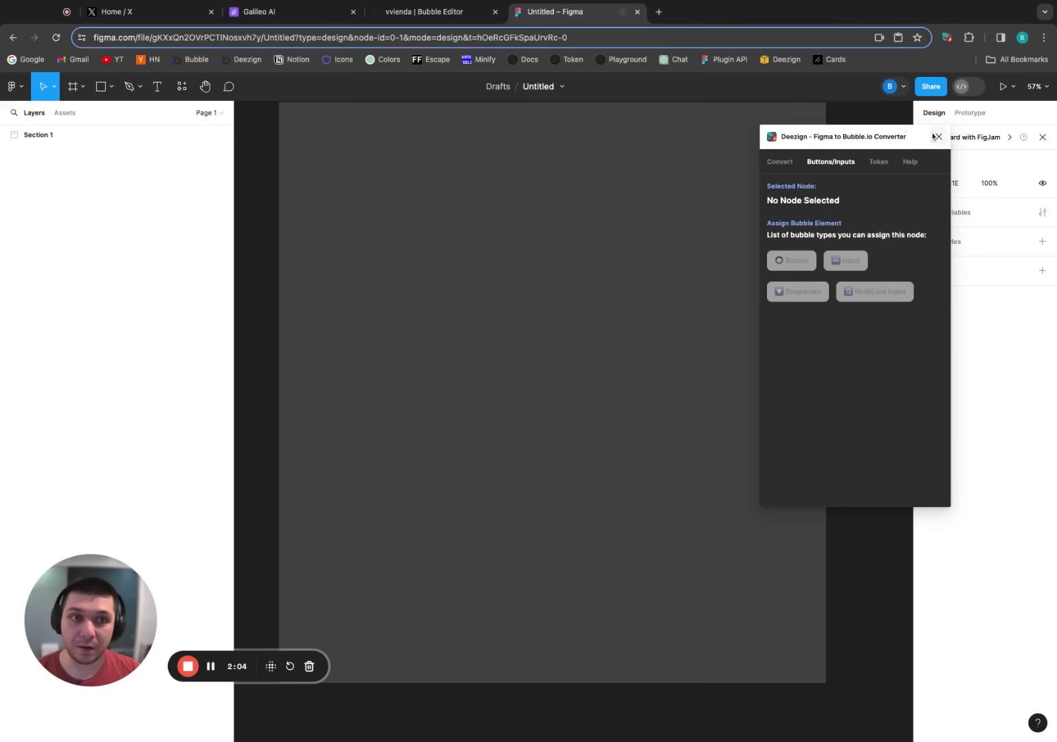
{"action": "right_click", "coordinate": [420, 187]}
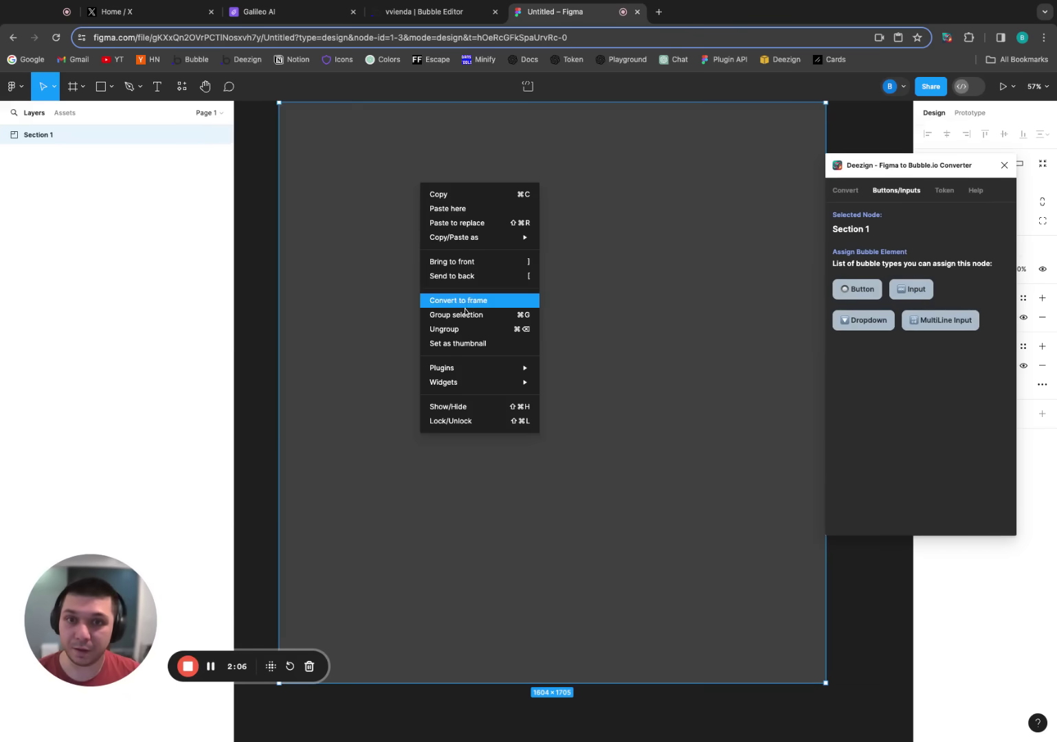
{"action": "left_click", "coordinate": [474, 209]}
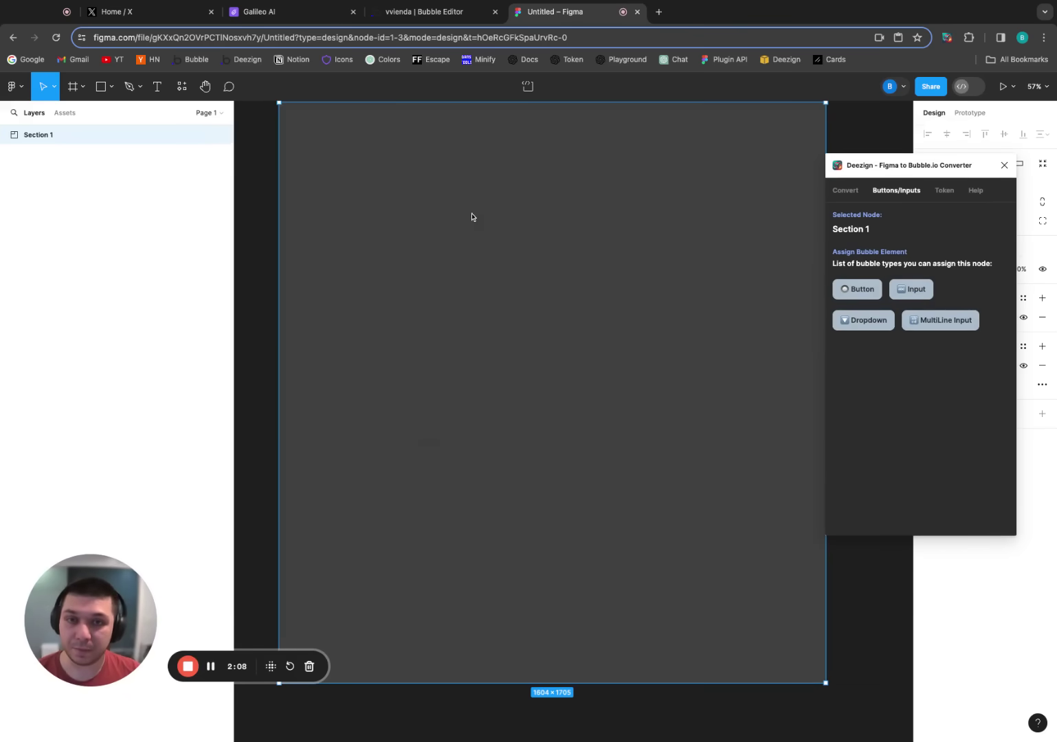
{"action": "left_click_drag", "start_coordinate": [429, 184], "coordinate": [429, 172]}
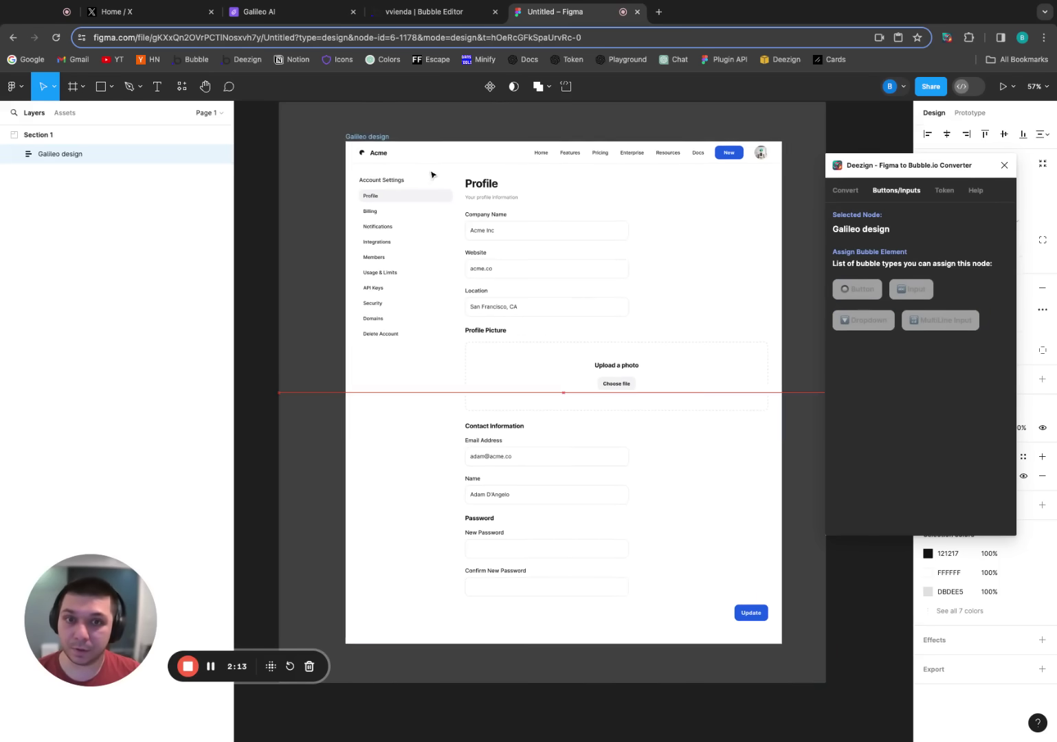
Step: Review Deezign's conversion stats (98% Auto Layout, 39% responsive) and convert the design to Bubble
{"action": "left_click", "coordinate": [854, 194]}
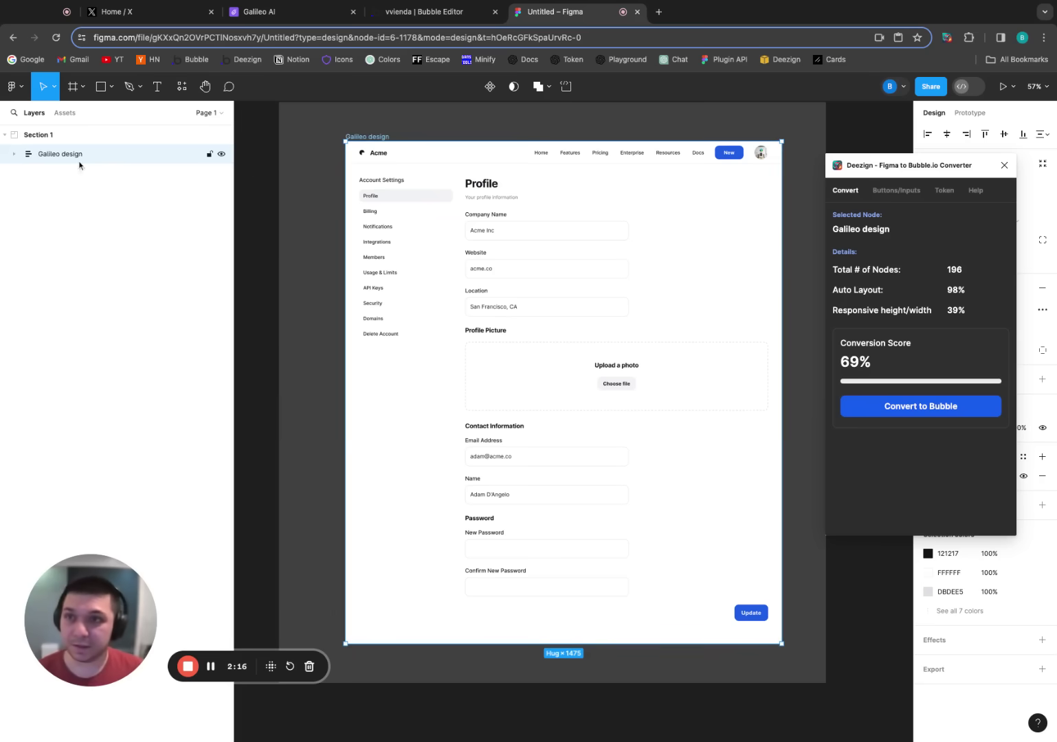
{"action": "double_click", "coordinate": [963, 291]}
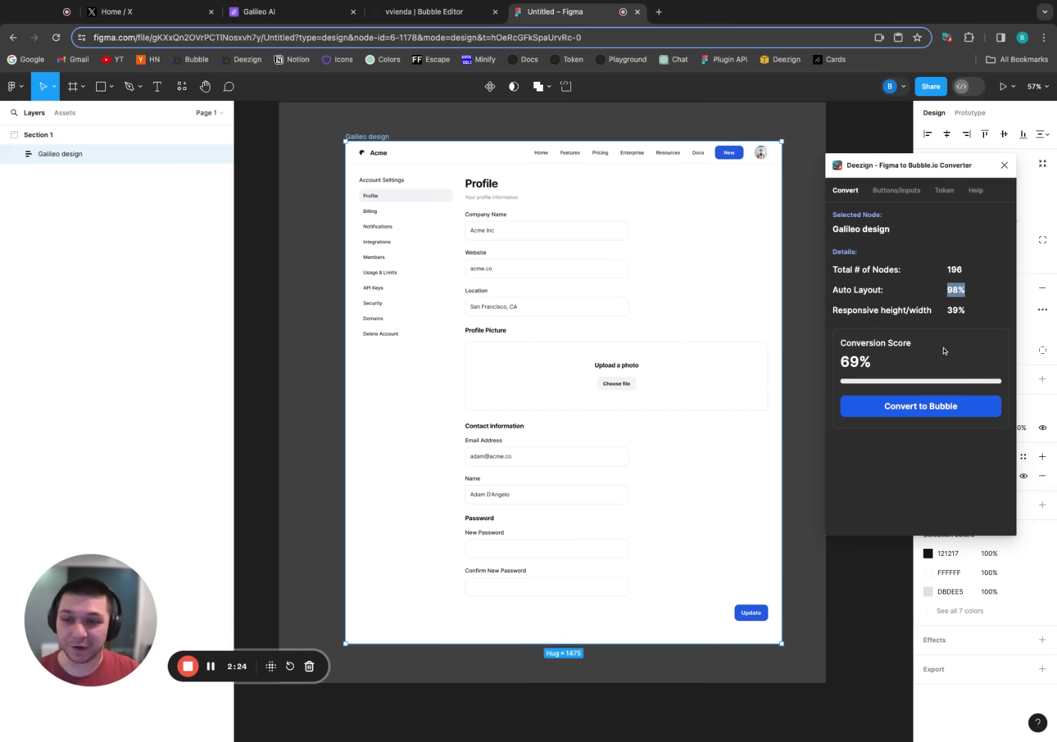
{"action": "double_click", "coordinate": [968, 311]}
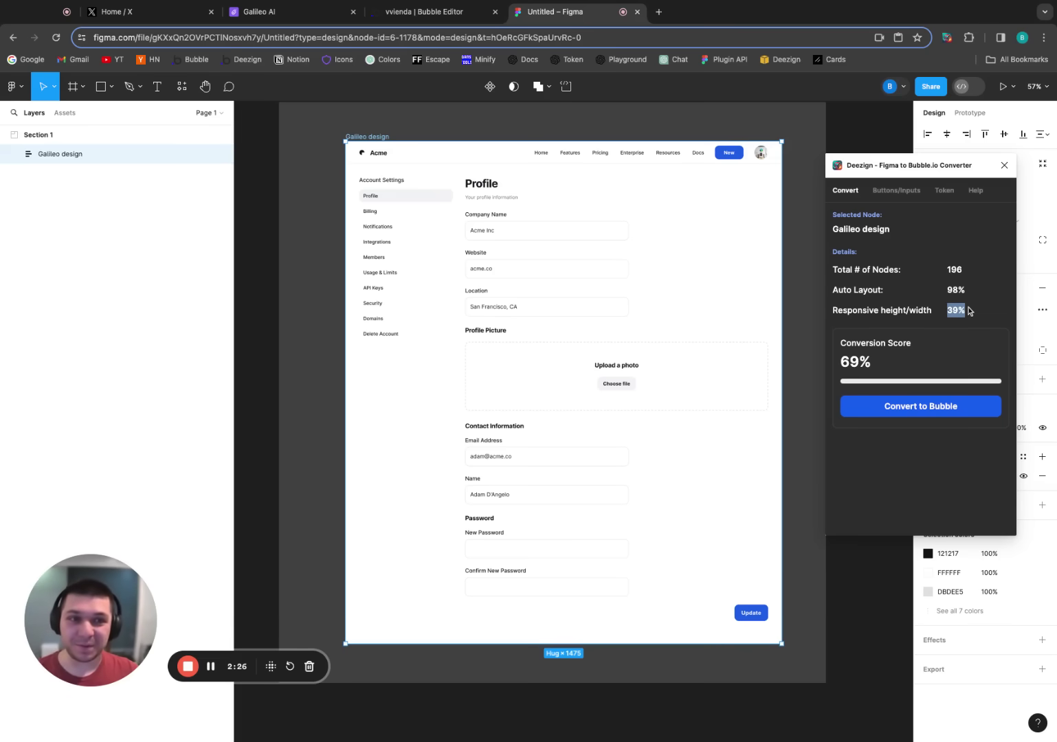
{"action": "left_click", "coordinate": [961, 308]}
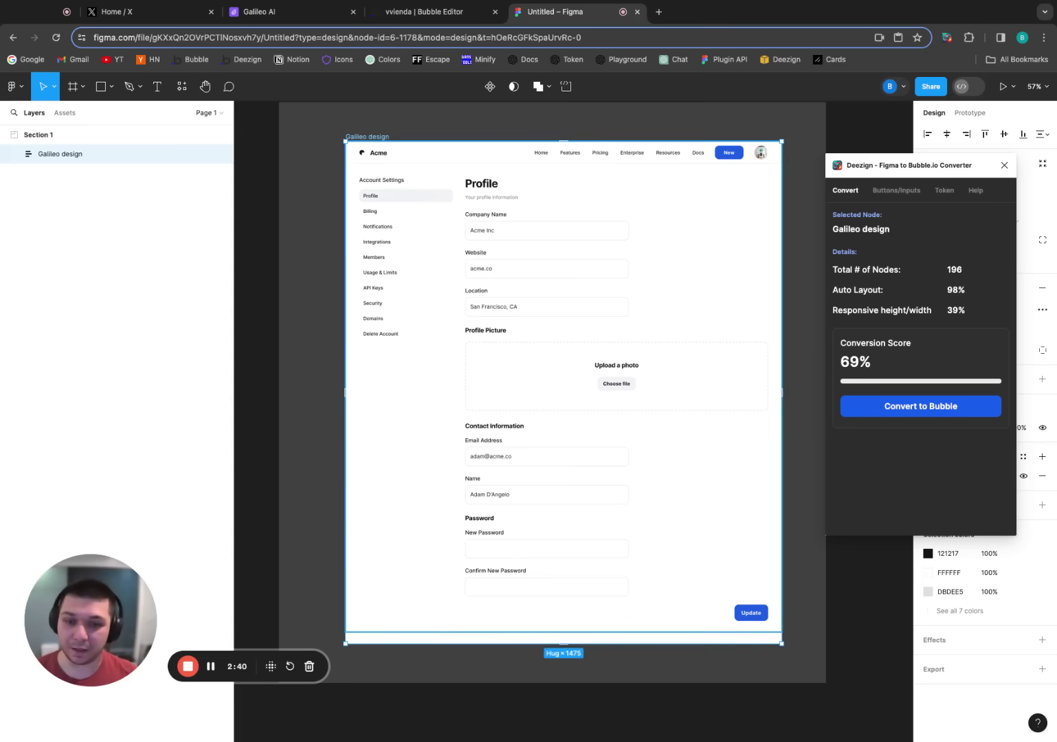
{"action": "left_click", "coordinate": [927, 408]}
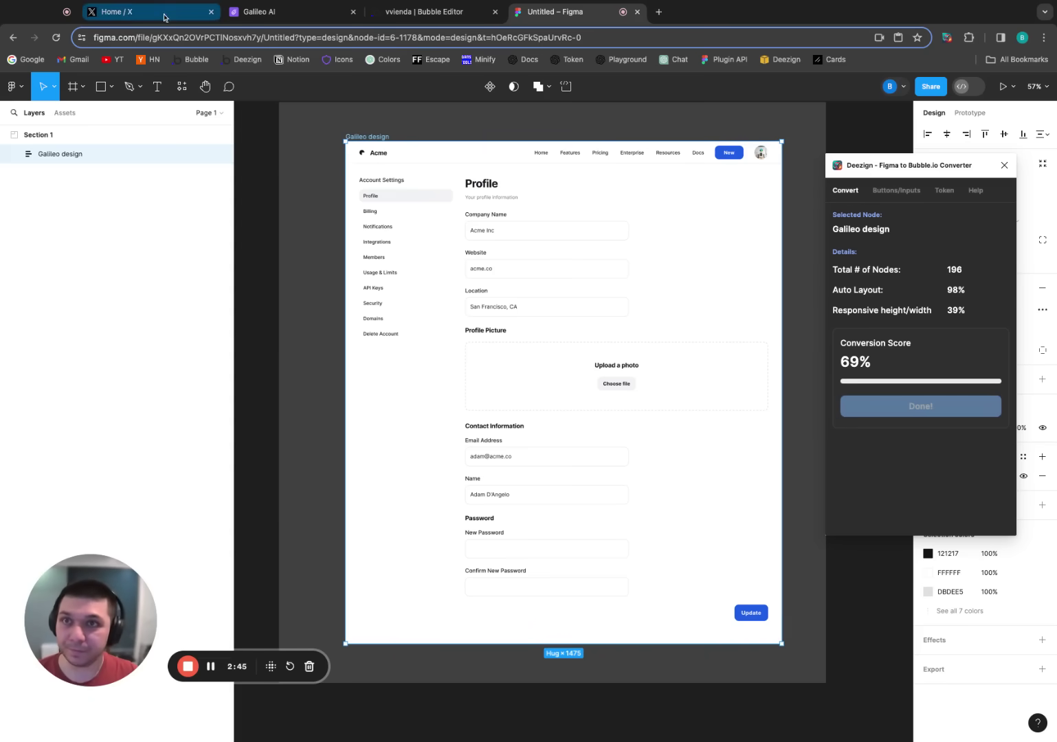
Step: Copy the converted Galileo design from Deezign and paste it into Group A in Bubble
{"action": "left_click", "coordinate": [419, 11]}
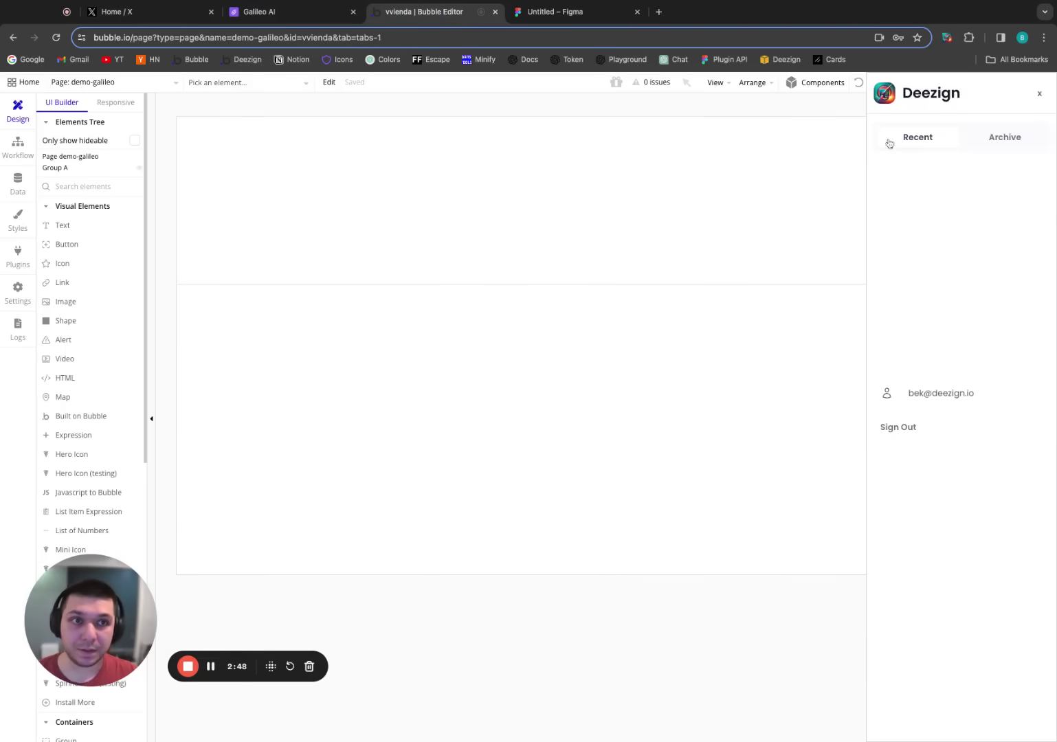
{"action": "left_click", "coordinate": [922, 225]}
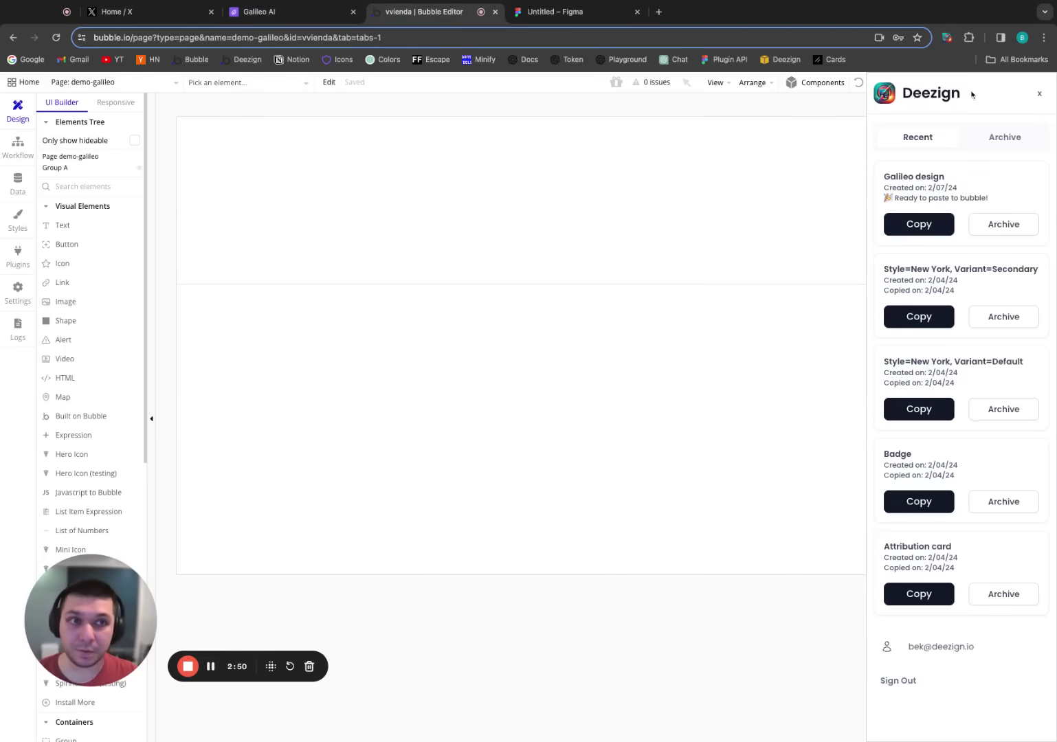
{"action": "left_click", "coordinate": [1039, 94]}
{"action": "left_click", "coordinate": [472, 200]}
{"action": "right_click", "coordinate": [443, 173]}
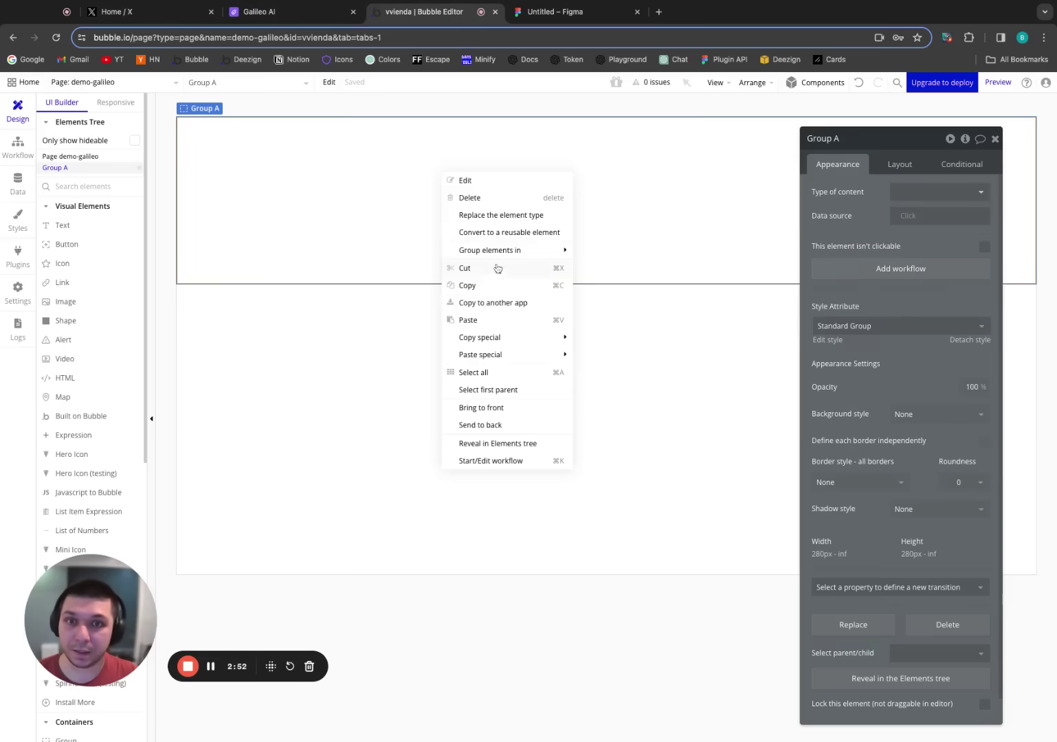
{"action": "key", "text": "super+v"}
{"action": "left_click", "coordinate": [995, 139]}
Step: Inspect the design's nested frames (Depth 1, Frame 0, main content) in Figma
{"action": "left_click", "coordinate": [553, 12]}
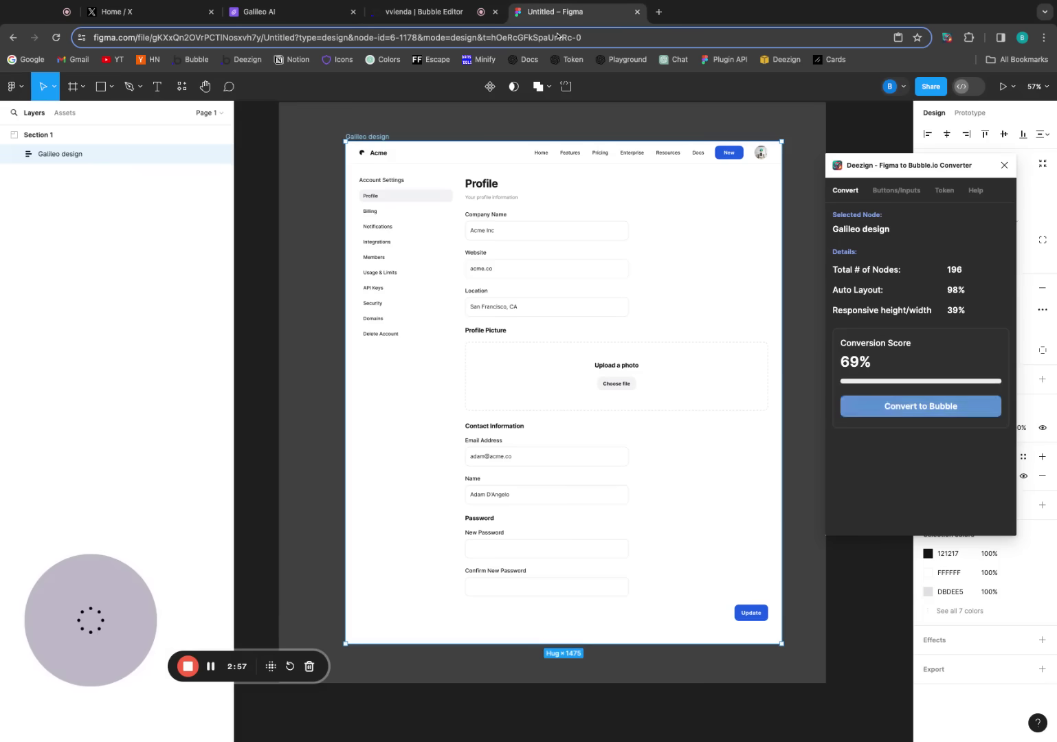
{"action": "left_click", "coordinate": [500, 245]}
{"action": "left_click", "coordinate": [502, 239]}
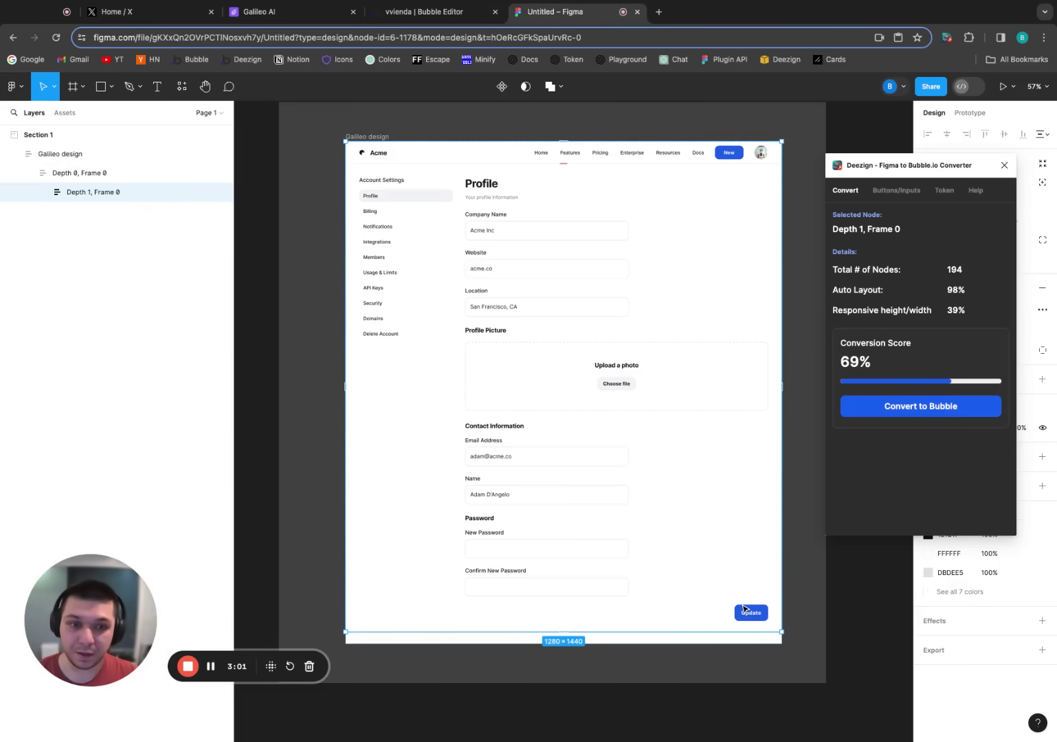
{"action": "double_click", "coordinate": [522, 322]}
{"action": "left_click", "coordinate": [426, 12]}
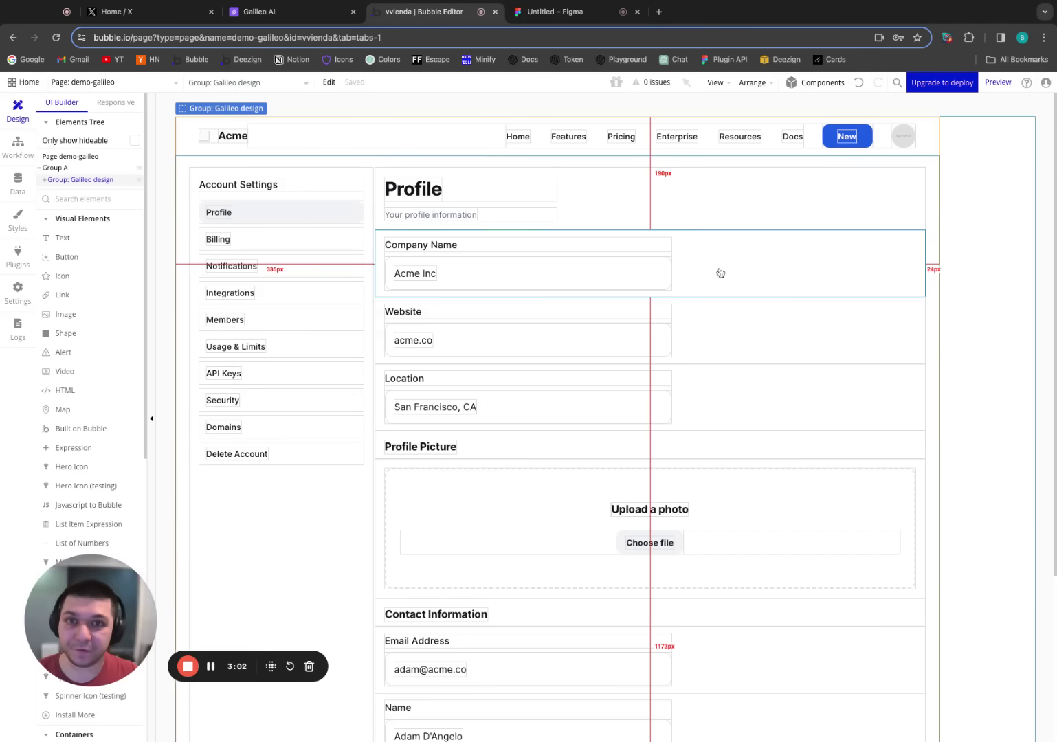
Step: Compare the pasted page with the Galileo AI originals and preview the demo-galileo page
{"action": "scroll", "coordinate": [625, 275], "scroll_direction": "down", "scroll_amount": 5}
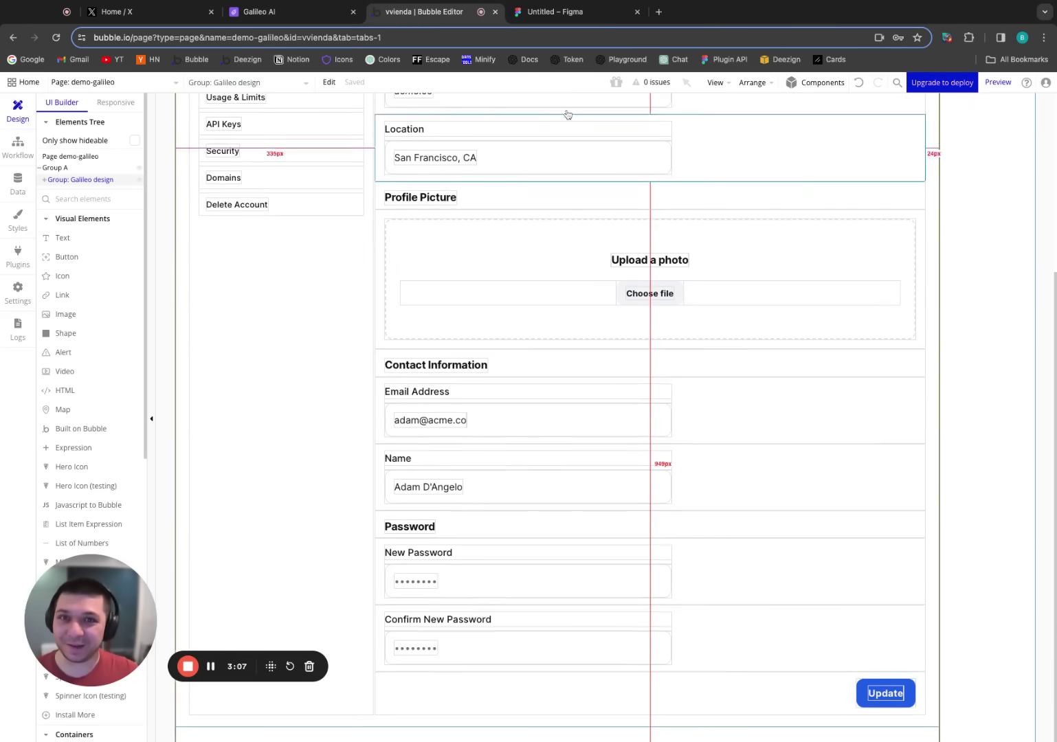
{"action": "left_click", "coordinate": [274, 12]}
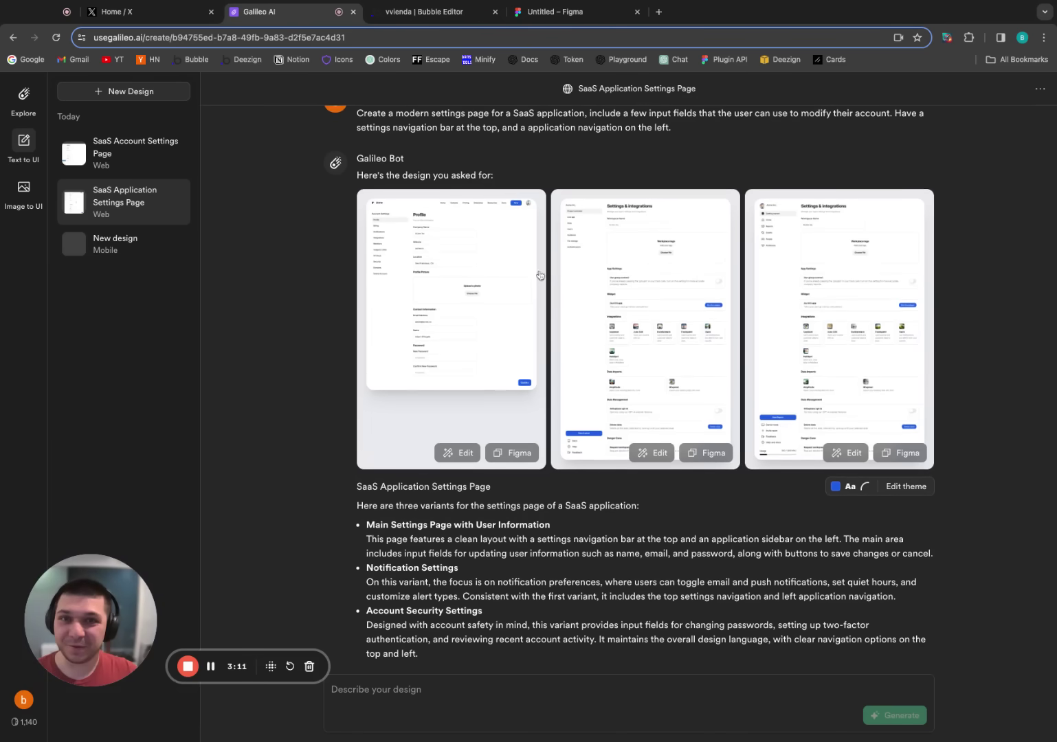
{"action": "left_click", "coordinate": [447, 11]}
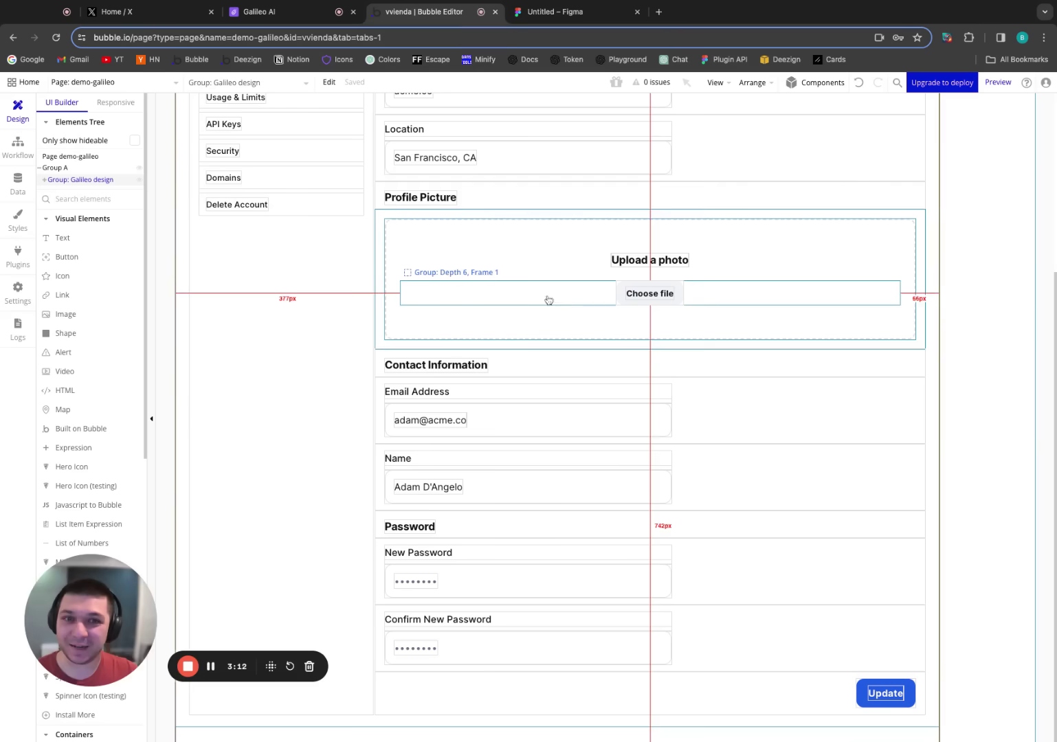
{"action": "scroll", "coordinate": [605, 364], "scroll_direction": "up", "scroll_amount": 2}
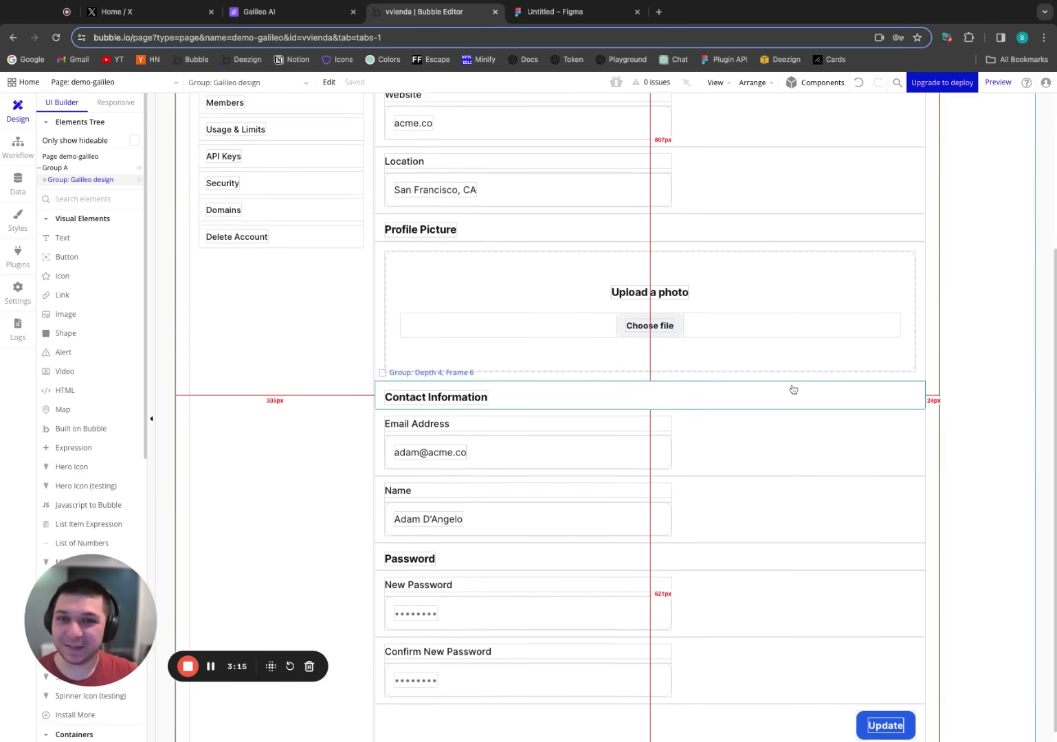
{"action": "scroll", "coordinate": [784, 364], "scroll_direction": "up", "scroll_amount": 5}
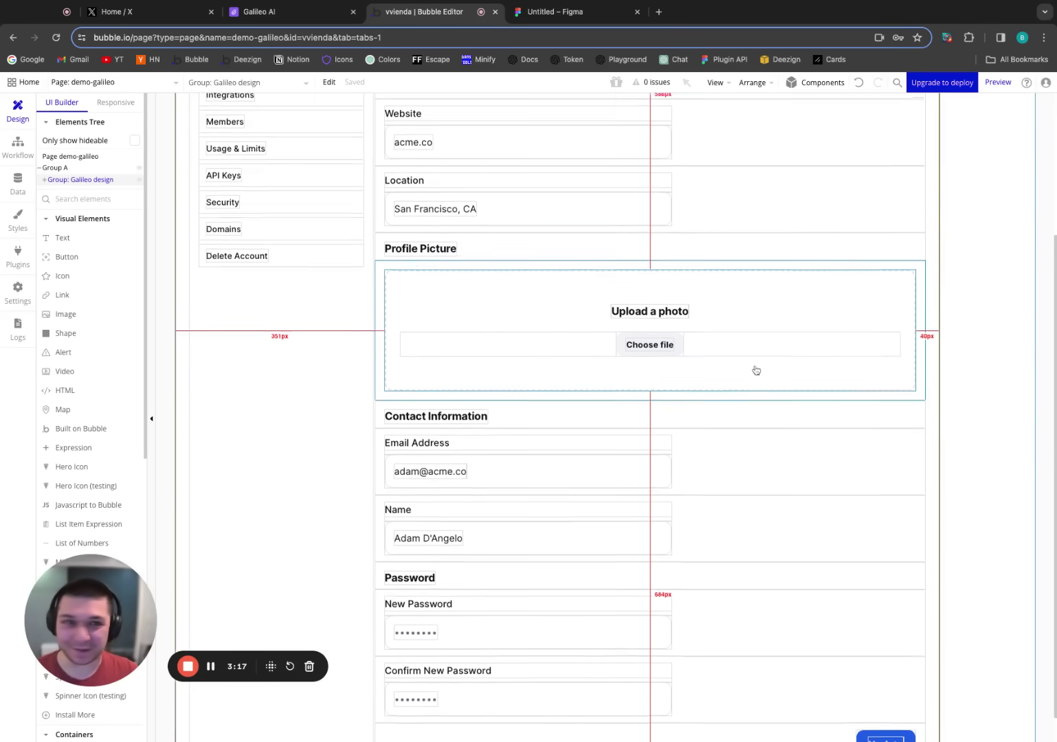
{"action": "left_click", "coordinate": [998, 82]}
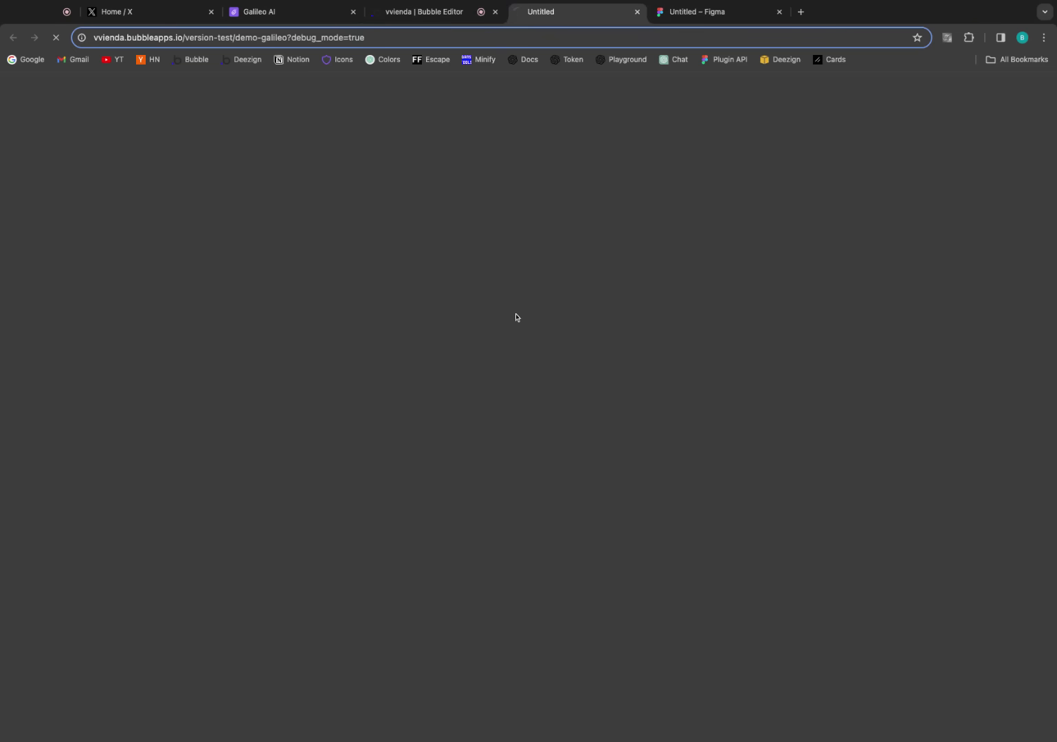